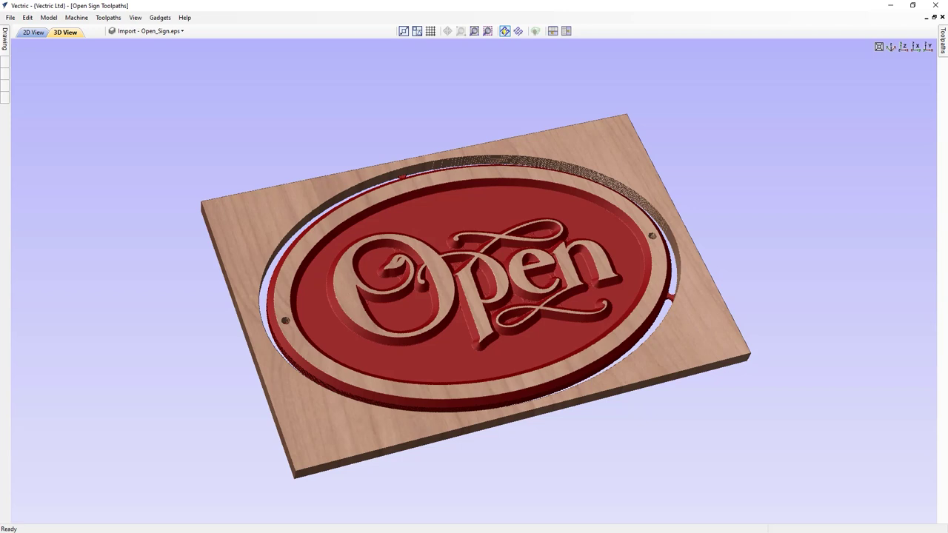
# - Close the finished open sign project and start a new file
pyautogui.click(10, 17)
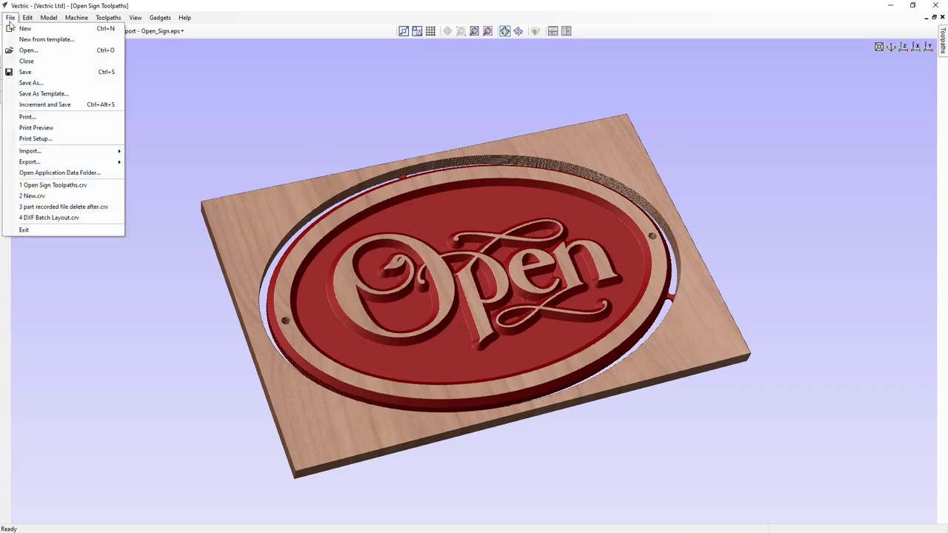
pyautogui.click(40, 61)
pyautogui.click(53, 110)
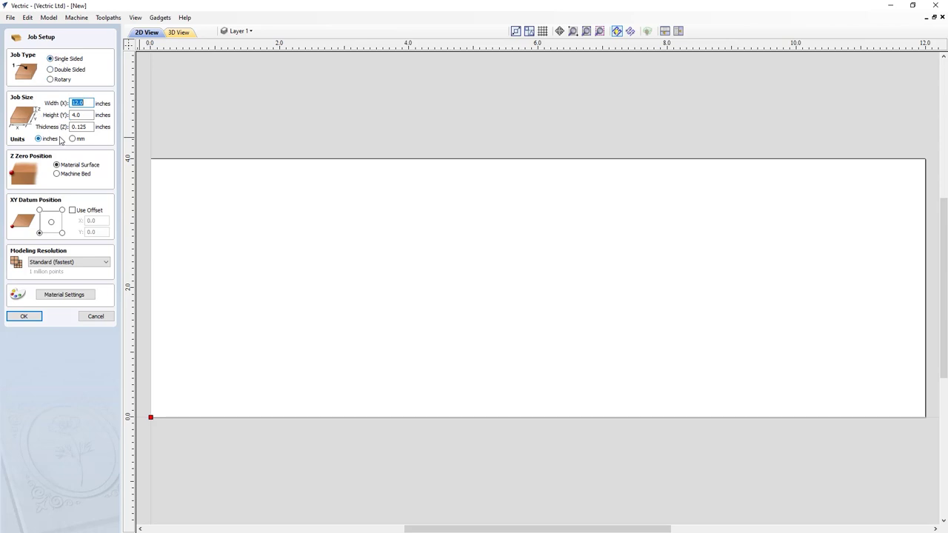
# - Set up the job 15 inches wide, 10 inches high and 0.5 inches thick, with the XY datum at the centre
pyautogui.click(68, 102)
pyautogui.doubleClick(68, 101)
pyautogui.write('15')
pyautogui.doubleClick(69, 114)
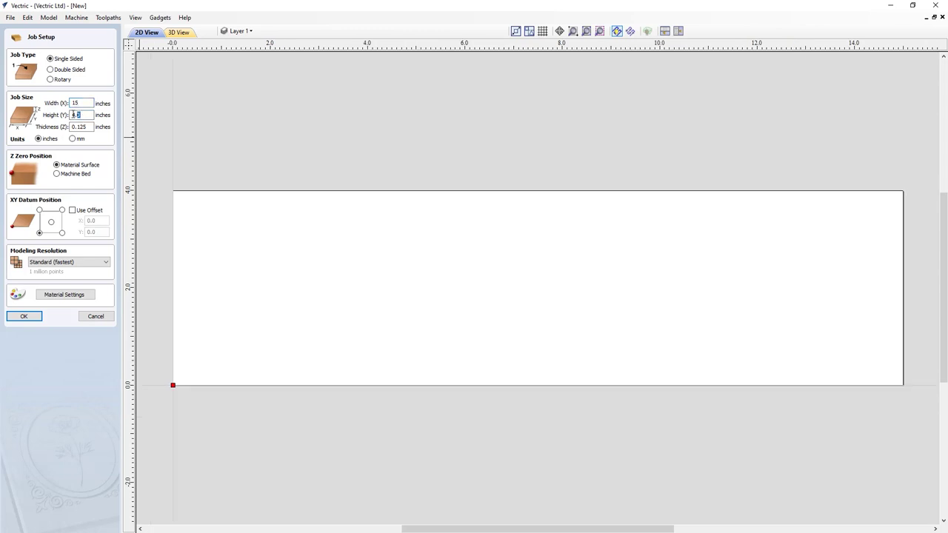
pyautogui.write('10')
pyautogui.doubleClick(77, 128)
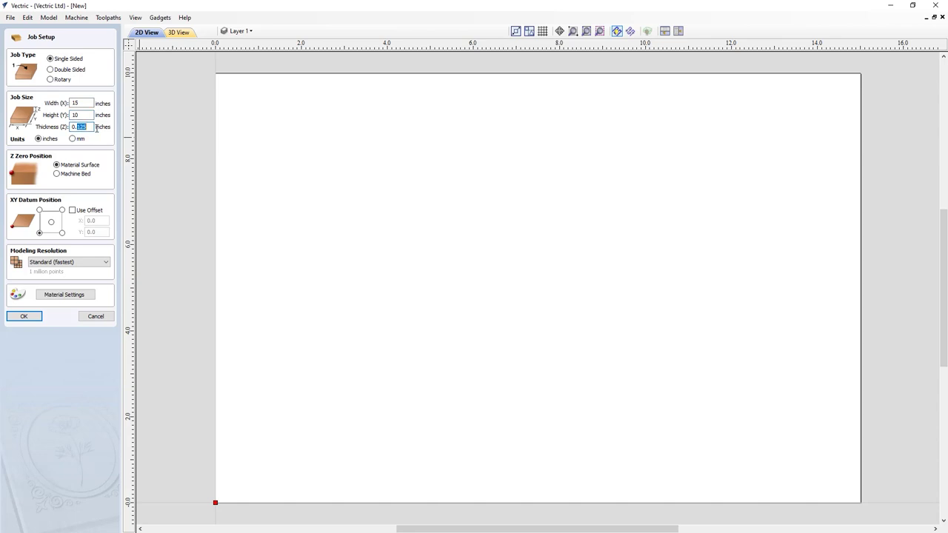
pyautogui.write('0.5')
pyautogui.click(52, 222)
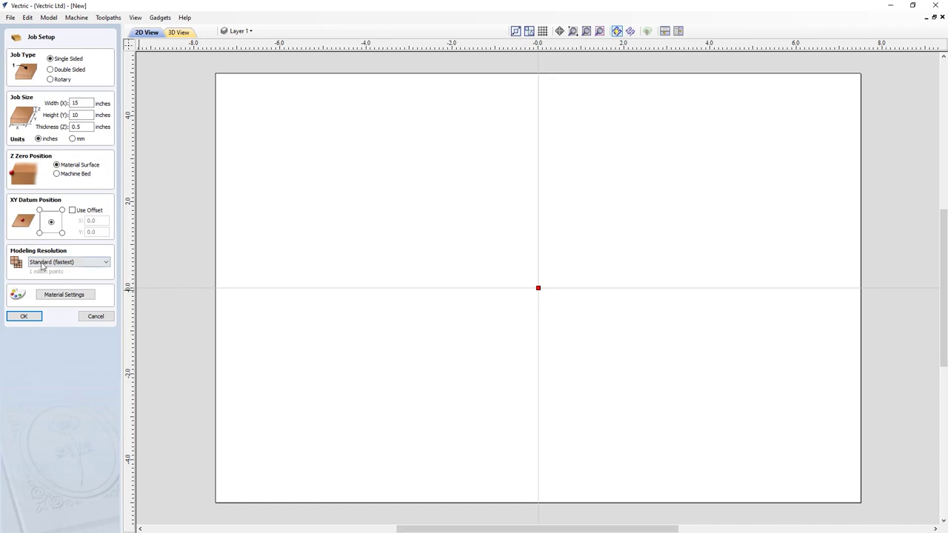
pyautogui.click(24, 317)
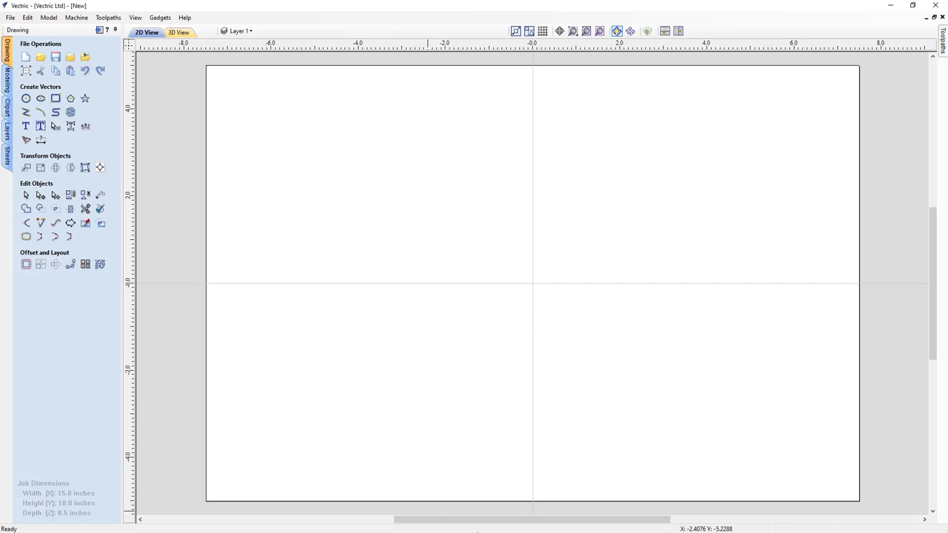
pyautogui.click(41, 100)
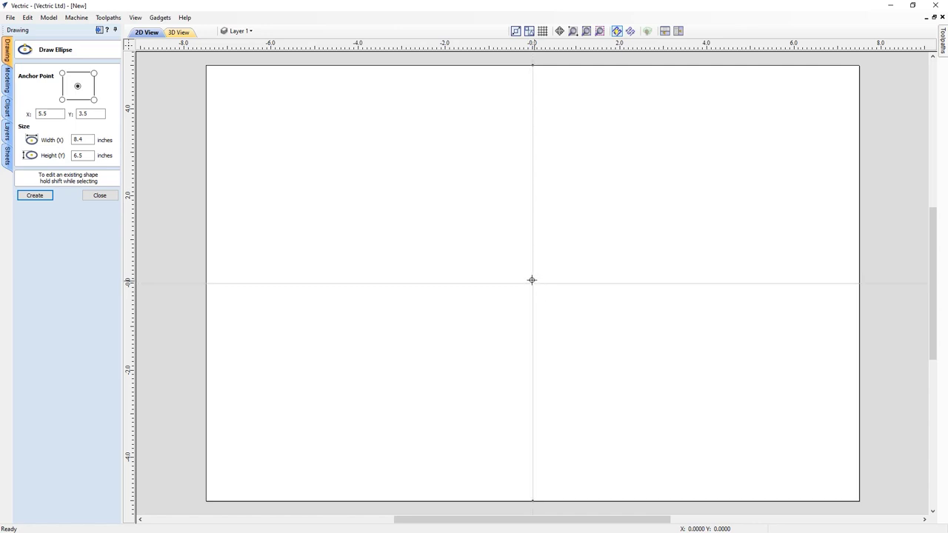
pyautogui.moveTo(454, 217)
pyautogui.mouseDown()
pyautogui.moveTo(533, 275)
pyautogui.moveTo(611, 296)
pyautogui.moveTo(658, 351)
pyautogui.moveTo(647, 354)
pyautogui.moveTo(670, 357)
pyautogui.mouseUp()
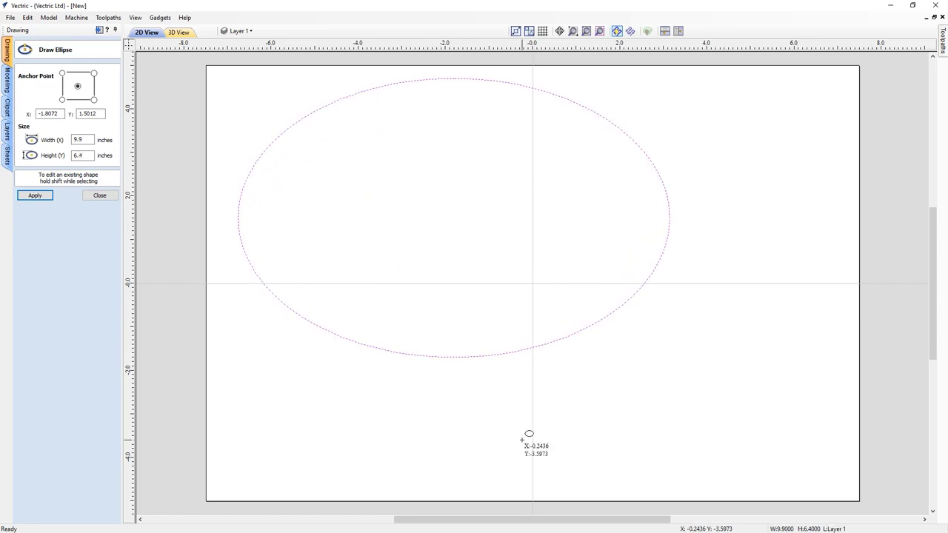
pyautogui.press('Delete')
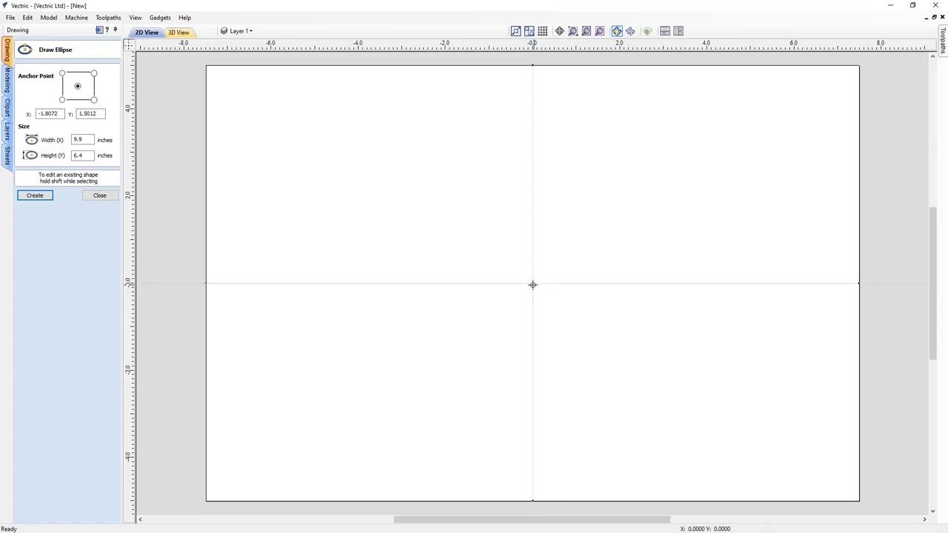
# - Create an ellipse centred at X 0, Y 0 with a width of 12 inches and a height of 7.5 inches
pyautogui.doubleClick(34, 111)
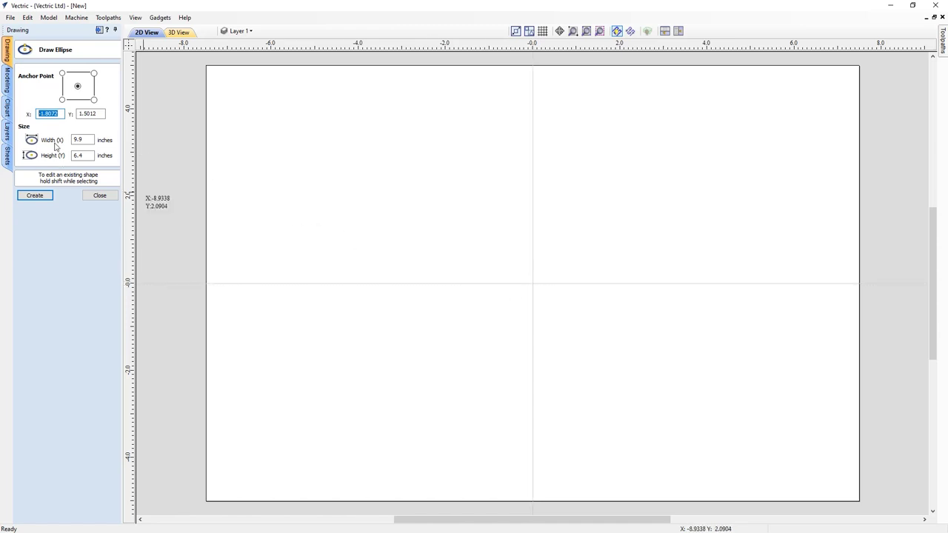
pyautogui.write('0')
pyautogui.press('Tab')
pyautogui.write('0')
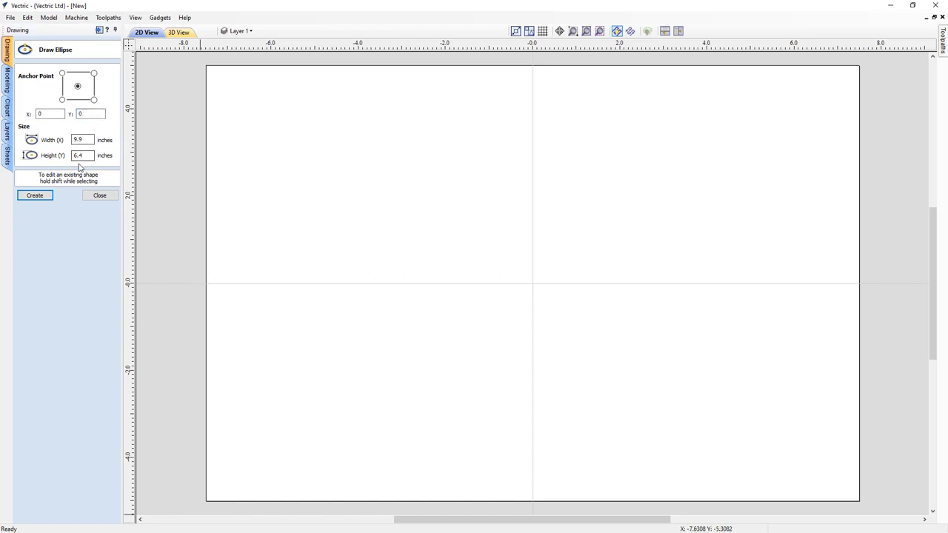
pyautogui.doubleClick(81, 139)
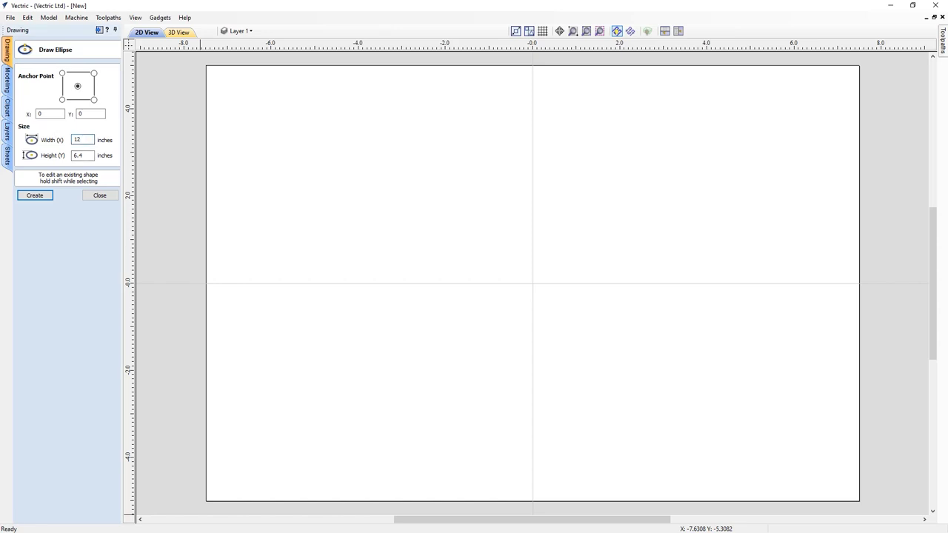
pyautogui.doubleClick(78, 156)
pyautogui.write('7.5')
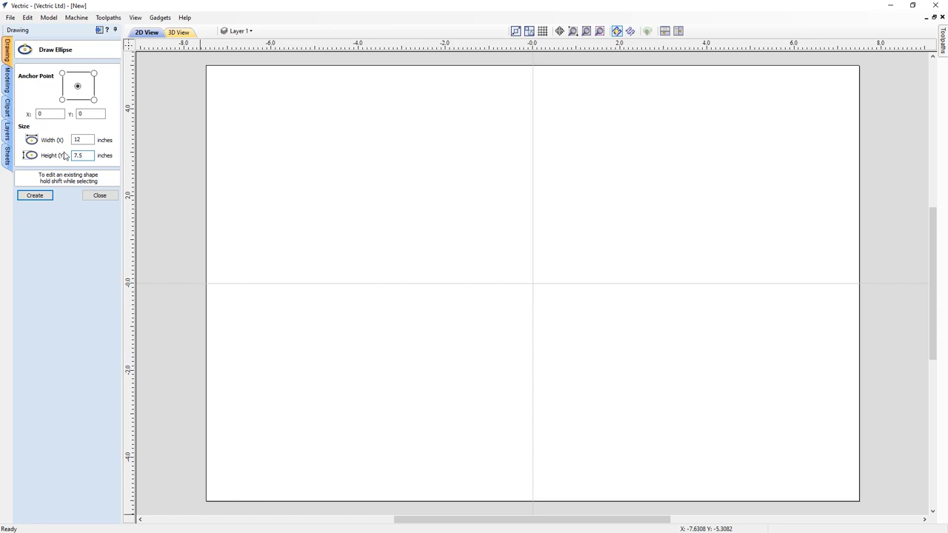
pyautogui.click(35, 195)
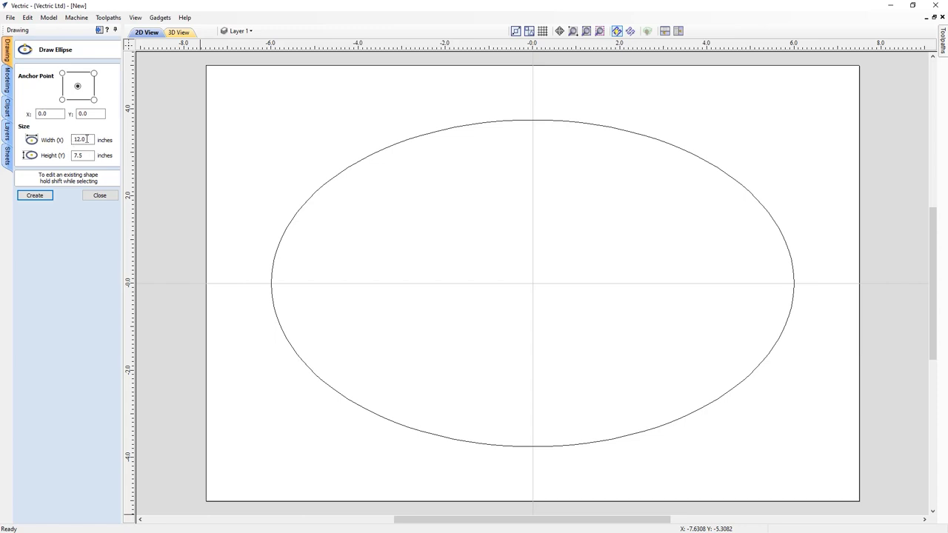
# - Create a second ellipse around the same centre, 13 inches wide and 8.5 inches high
pyautogui.click(48, 114)
pyautogui.press('Tab')
pyautogui.press('Tab')
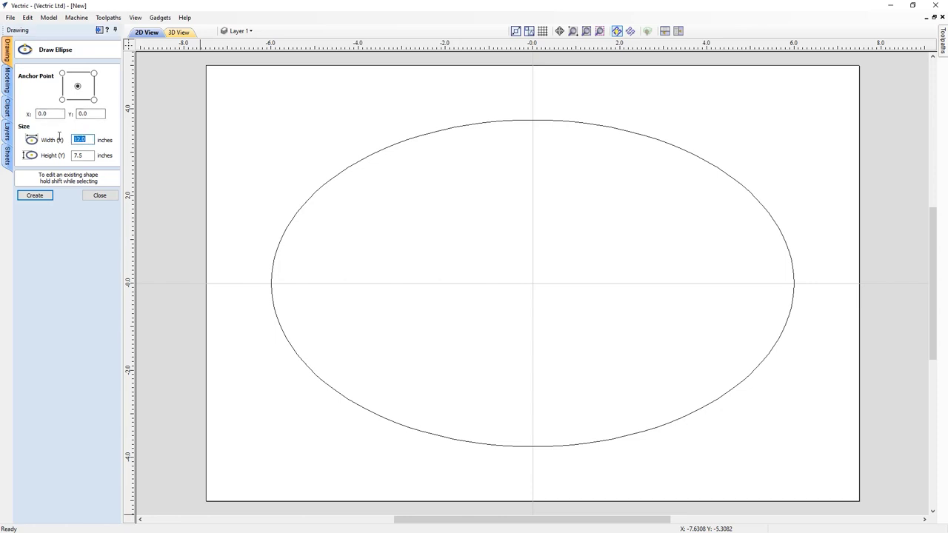
pyautogui.write('13')
pyautogui.press('Tab')
pyautogui.write('8.5')
pyautogui.click(37, 196)
pyautogui.click(99, 195)
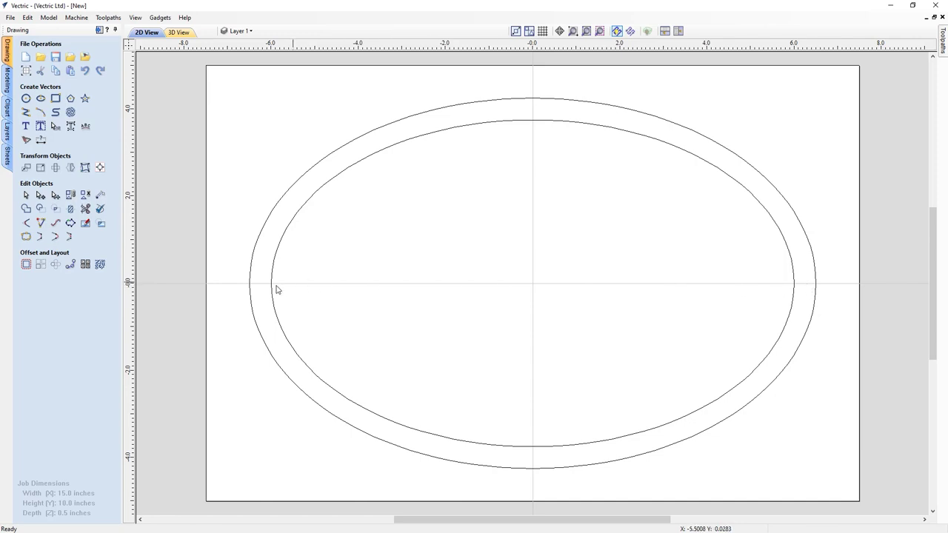
# - Draw two 0.25 inch diameter circles between the ellipses, centred at X -6.25, Y 0 and X 6.25, Y 0
pyautogui.click(26, 98)
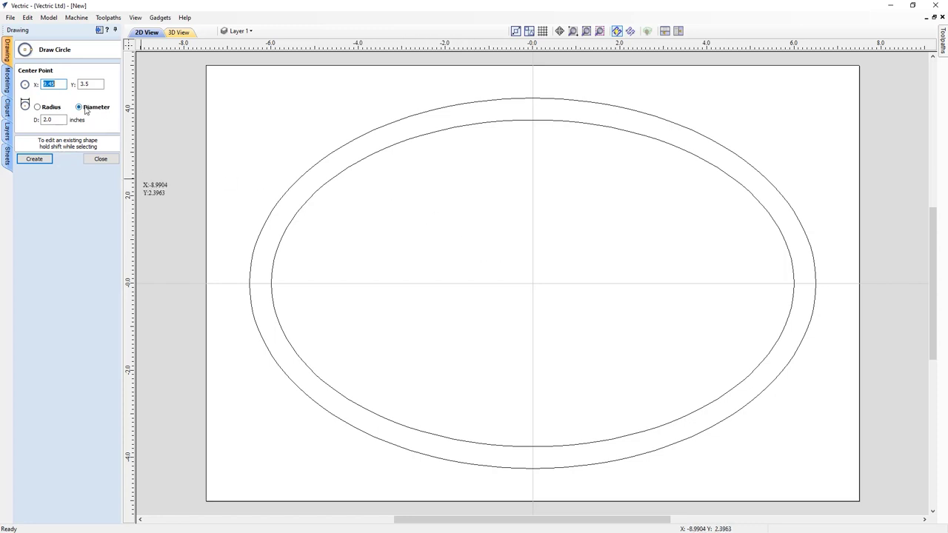
pyautogui.doubleClick(50, 119)
pyautogui.write('0.25')
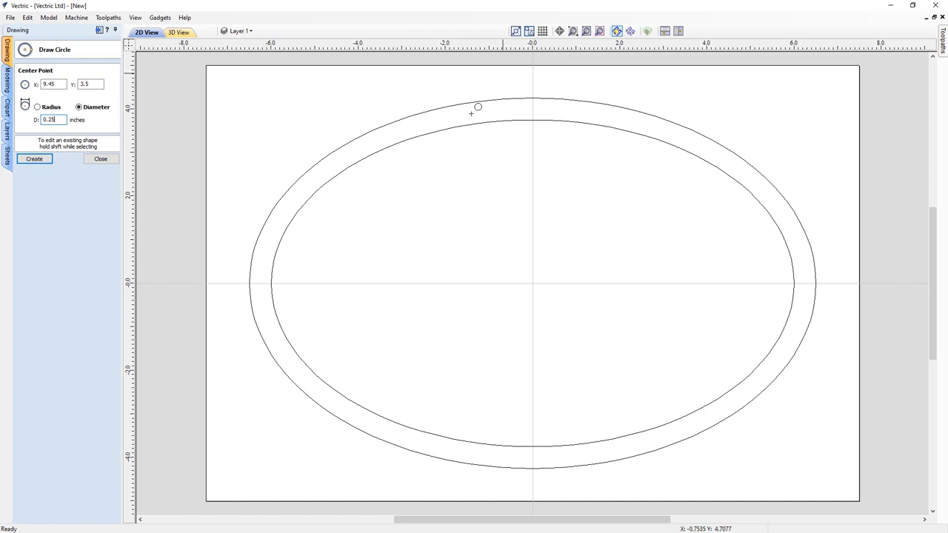
pyautogui.click(261, 282)
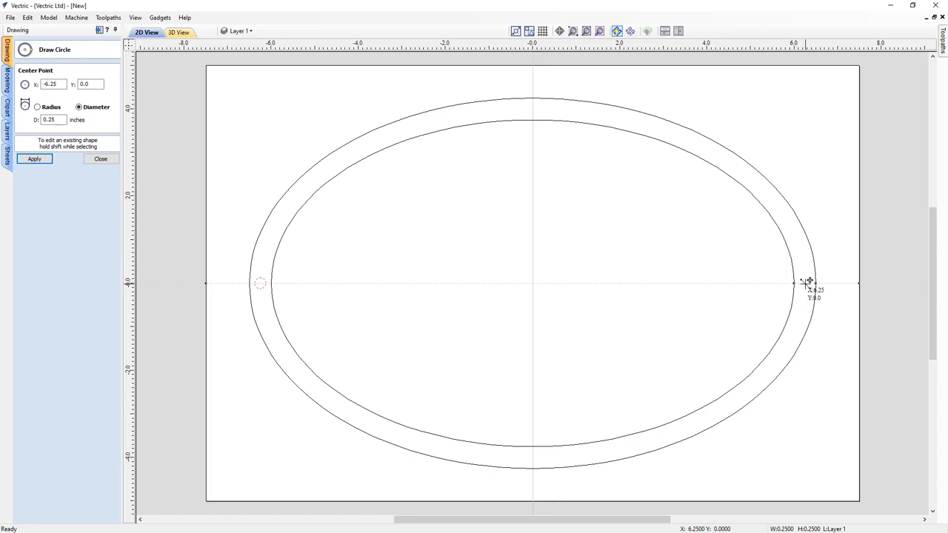
pyautogui.click(806, 282)
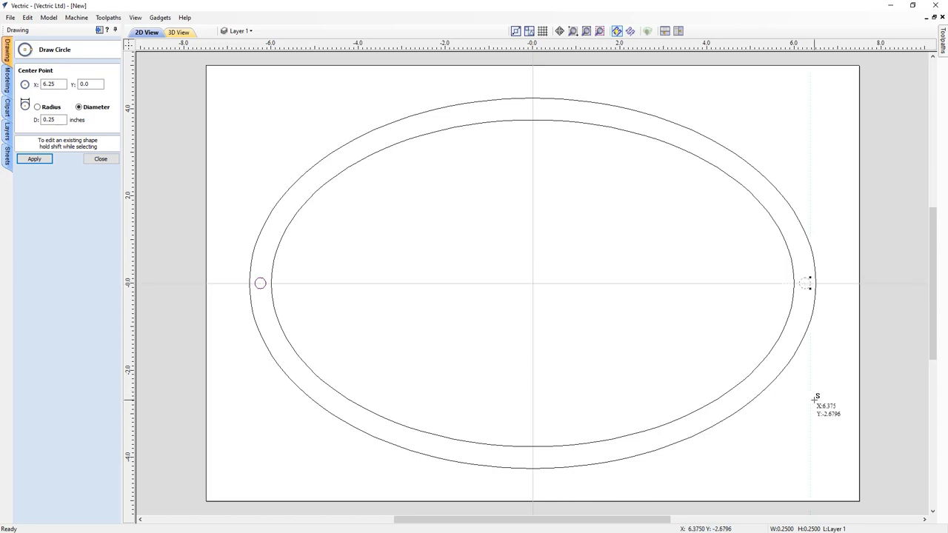
pyautogui.click(107, 163)
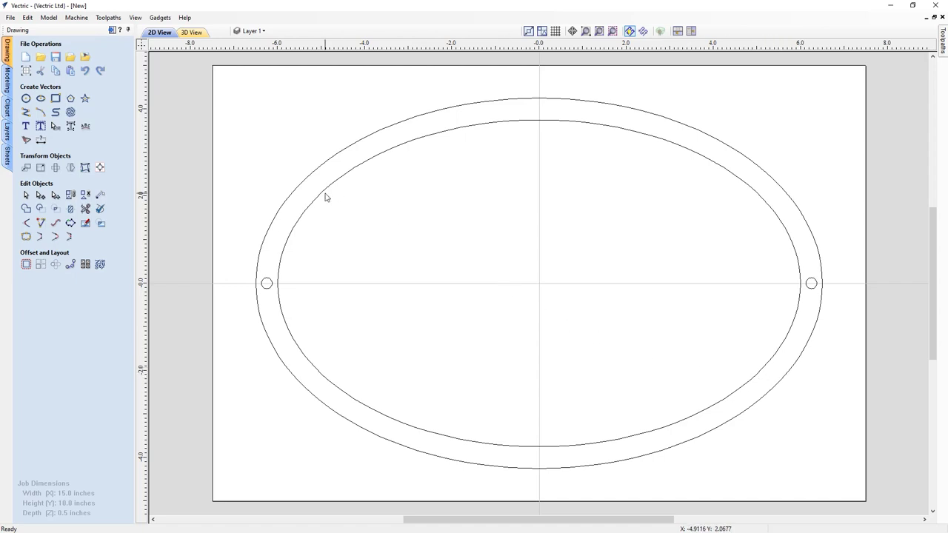
# - Import the lettering vectors from Open_Sign.eps into the drawing
pyautogui.click(70, 58)
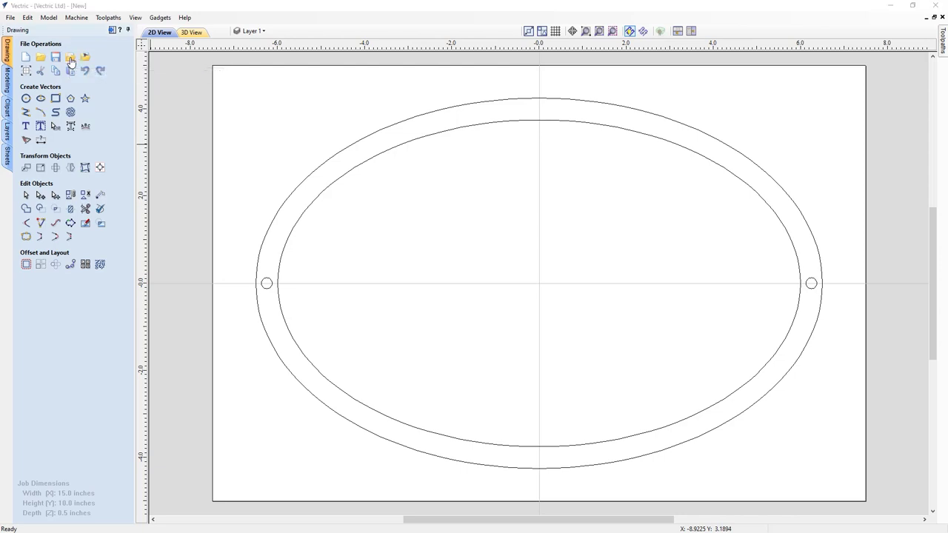
pyautogui.click(440, 217)
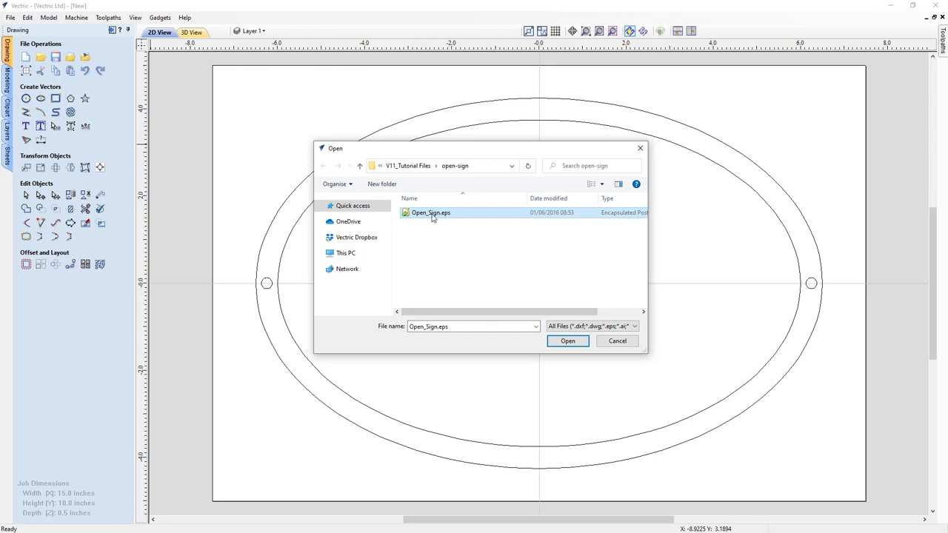
pyautogui.click(567, 341)
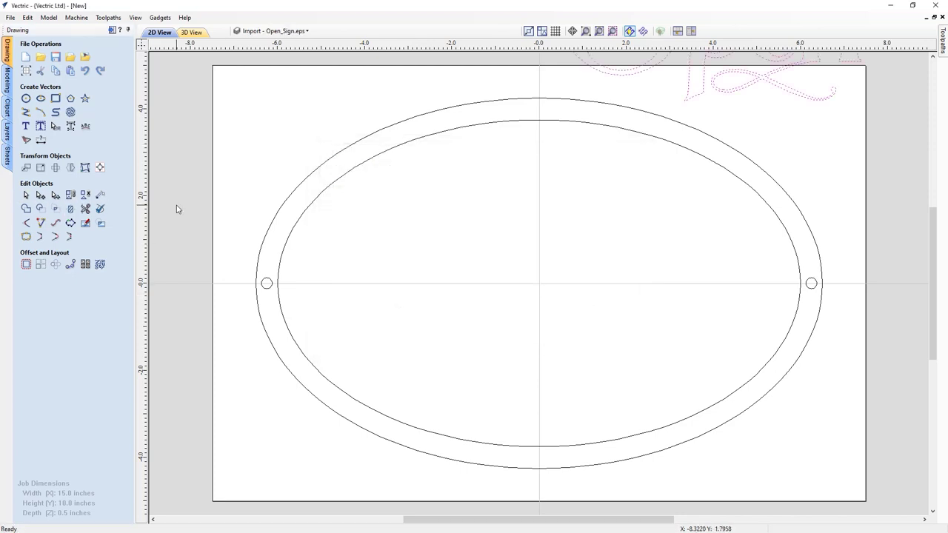
pyautogui.click(598, 30)
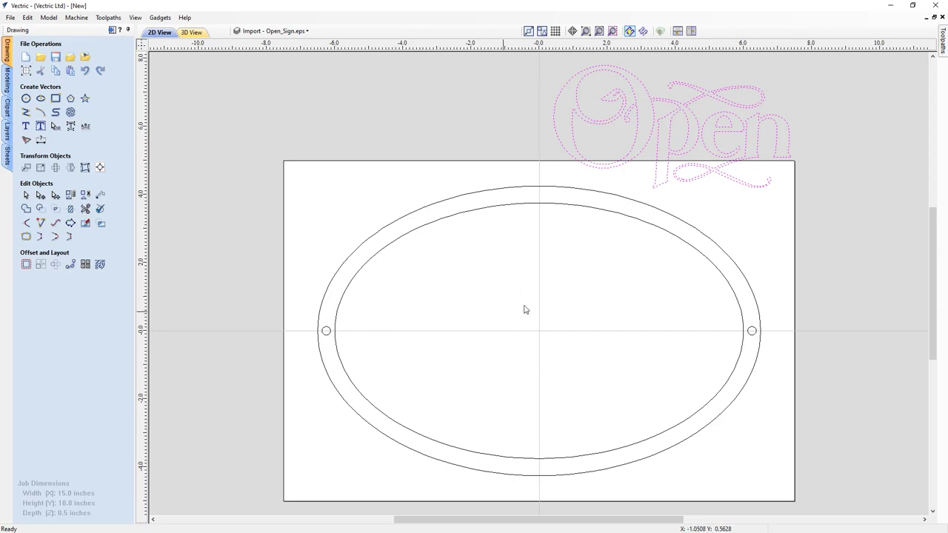
pyautogui.click(670, 135)
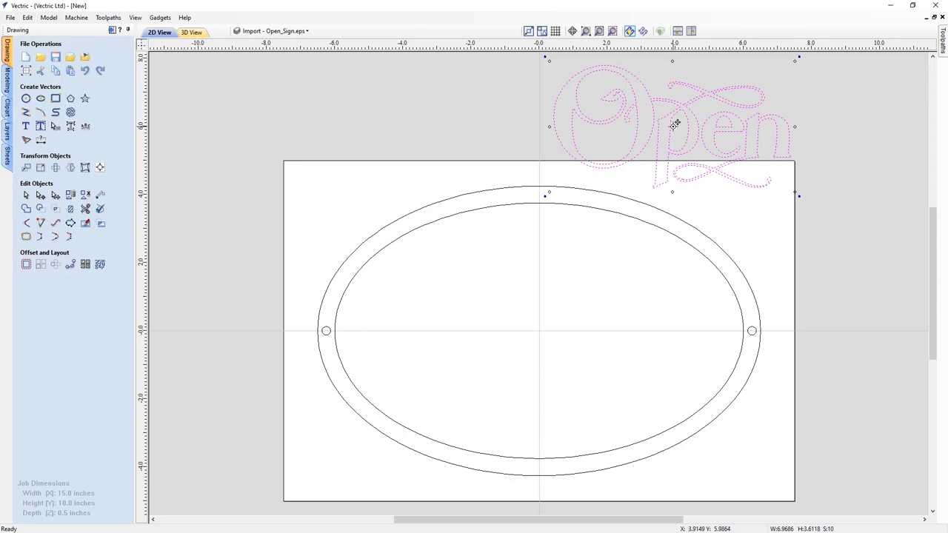
pyautogui.moveTo(674, 123); pyautogui.dragTo(540, 330)
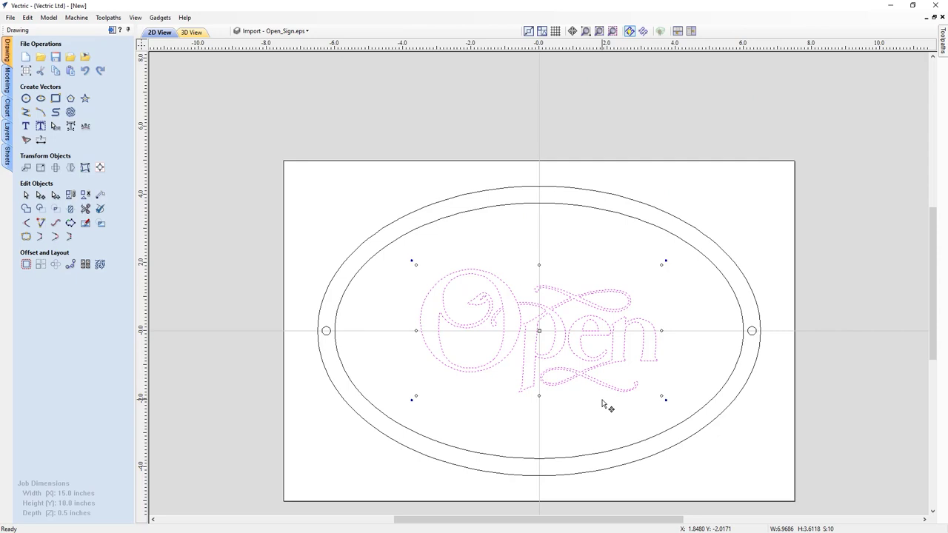
pyautogui.hotkey('ctrl', 'z')
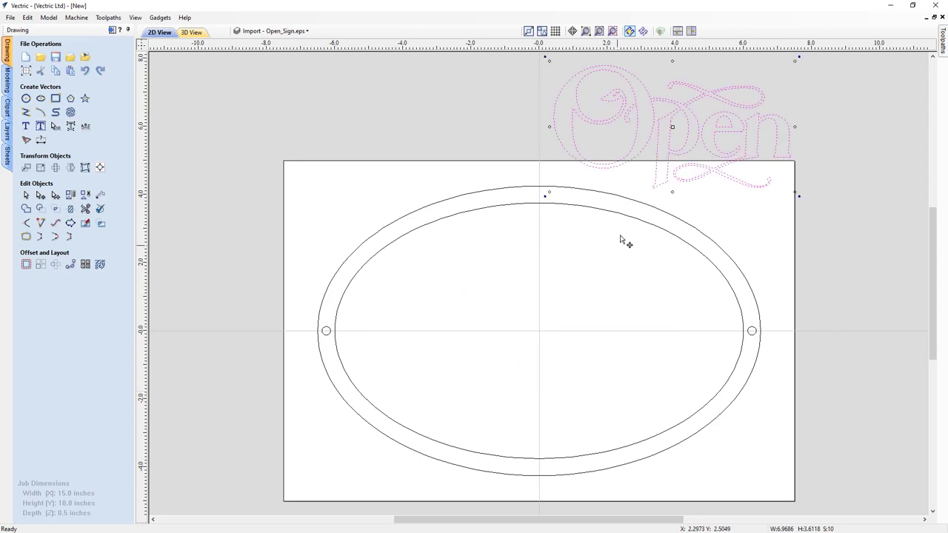
# - Align the imported Open lettering to the centre of the material in both directions
pyautogui.click(100, 167)
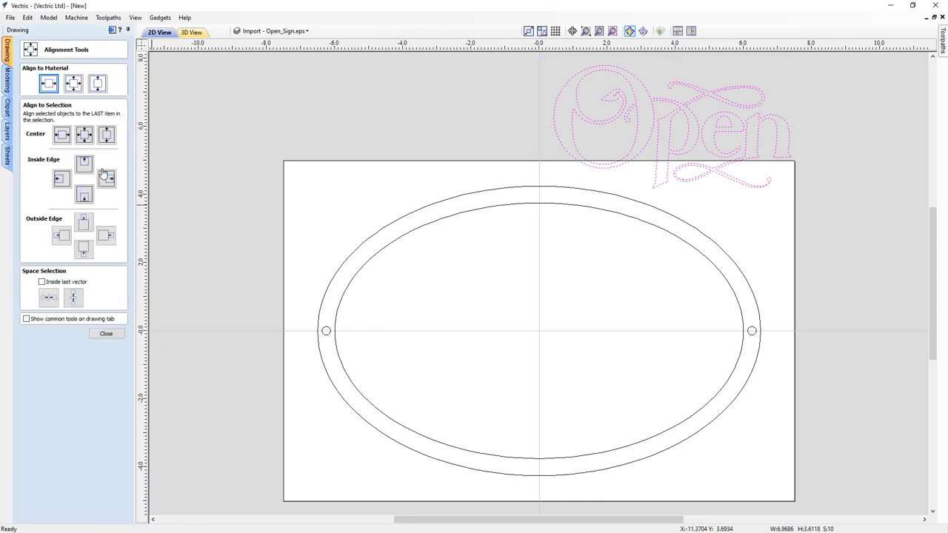
pyautogui.click(74, 84)
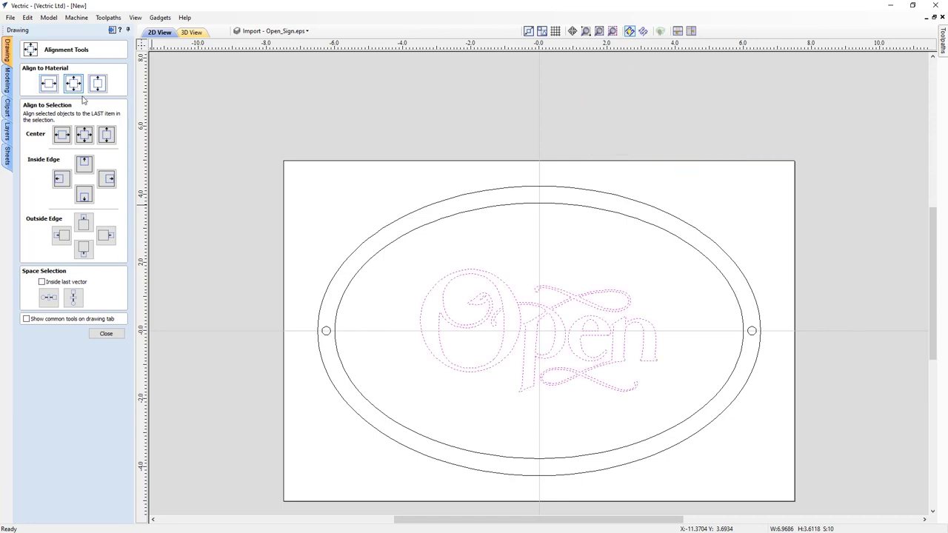
pyautogui.click(107, 334)
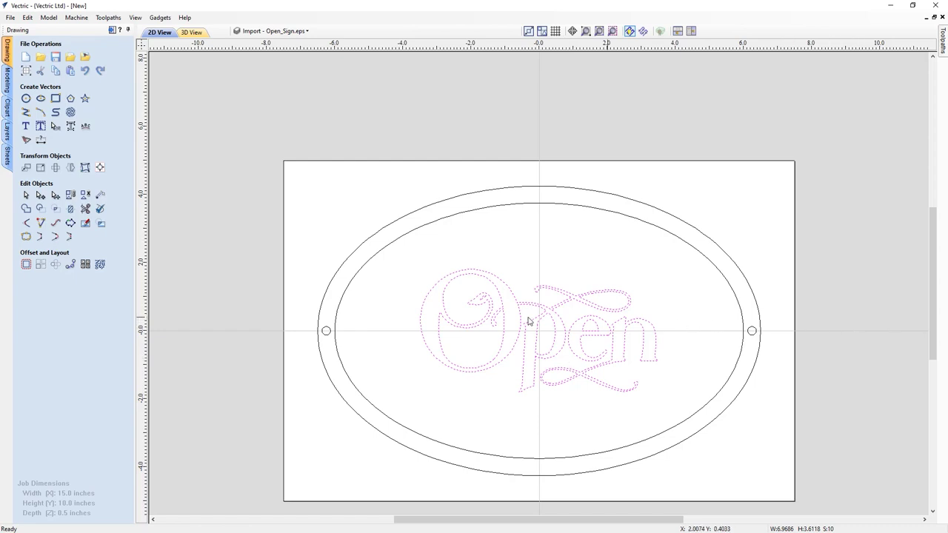
# - Scale the Open lettering proportionally about its centre to a width of 9 inches
pyautogui.click(40, 169)
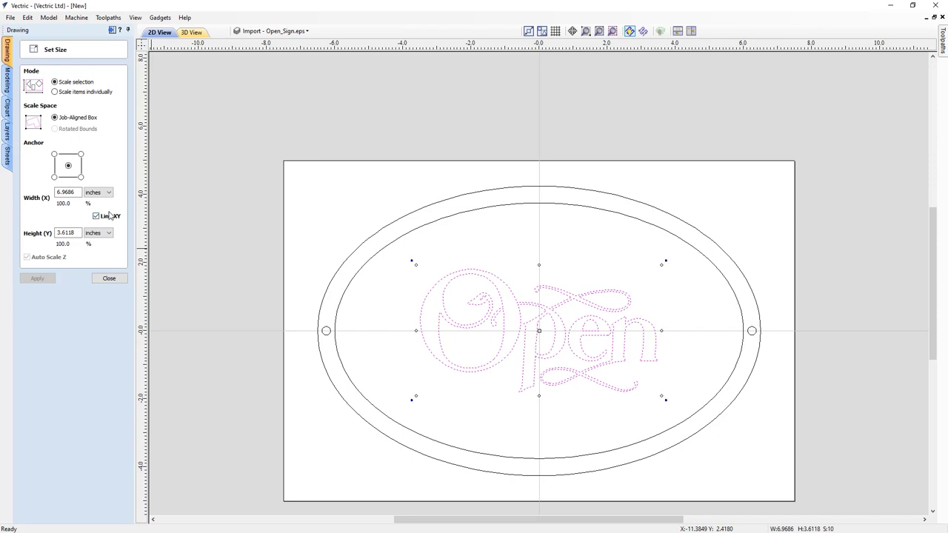
pyautogui.moveTo(77, 192); pyautogui.dragTo(37, 188)
pyautogui.write('9')
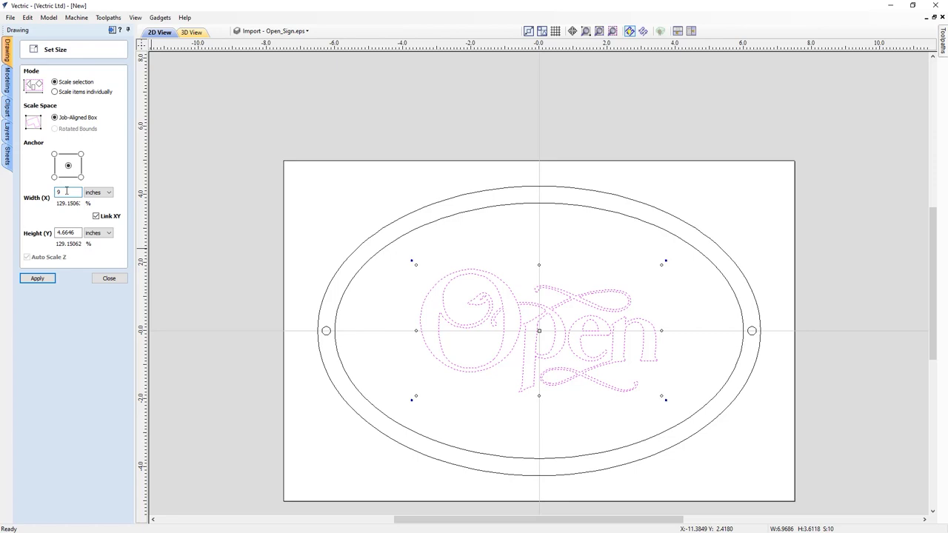
pyautogui.click(38, 280)
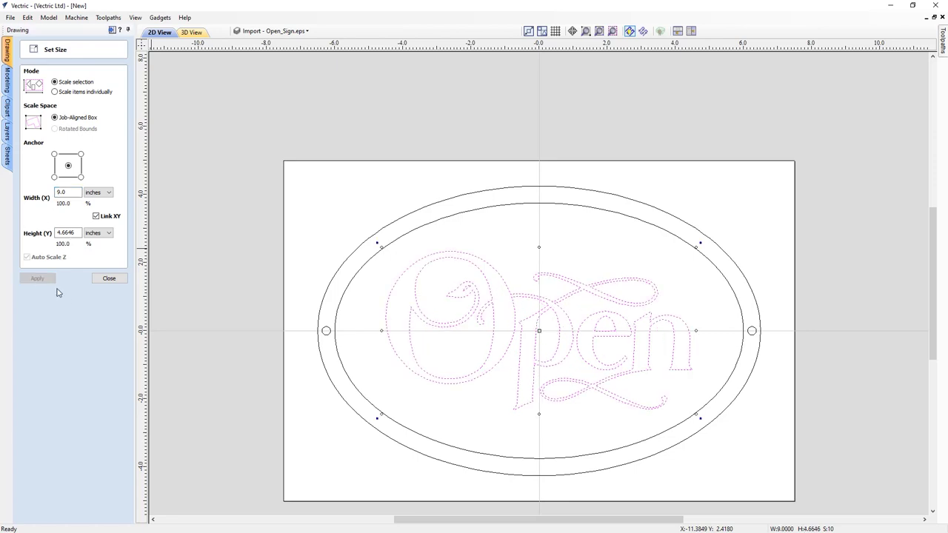
pyautogui.click(109, 278)
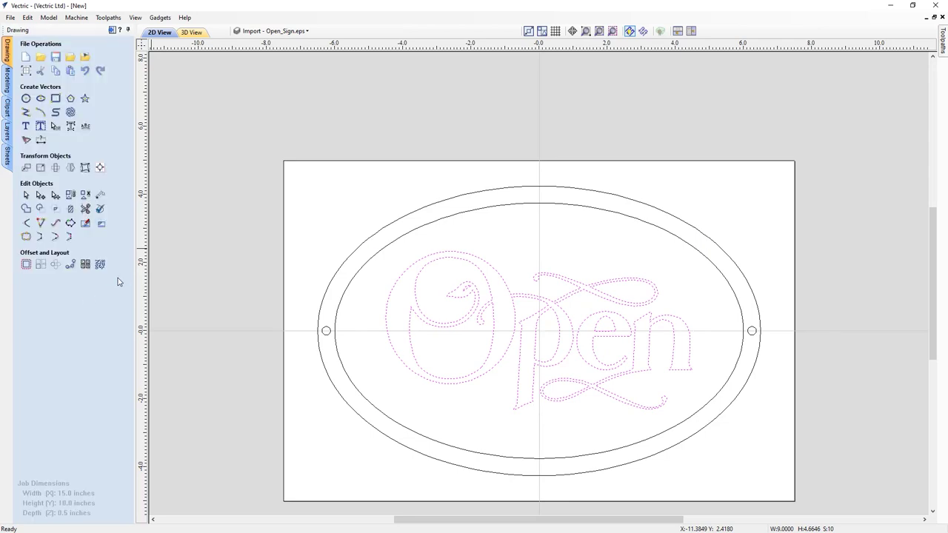
# - Deselect the Open lettering and switch to the toolpath layout with the whole material in view
pyautogui.click(599, 32)
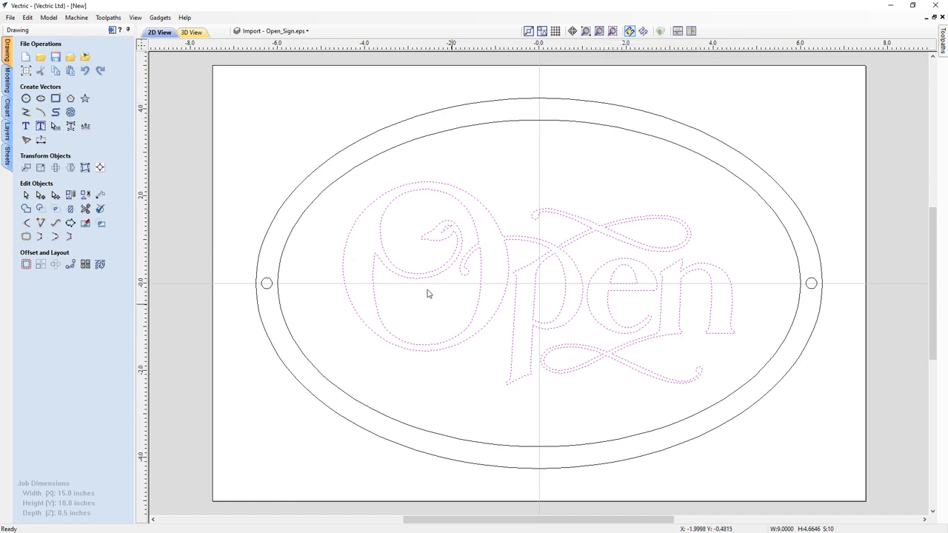
pyautogui.click(523, 184)
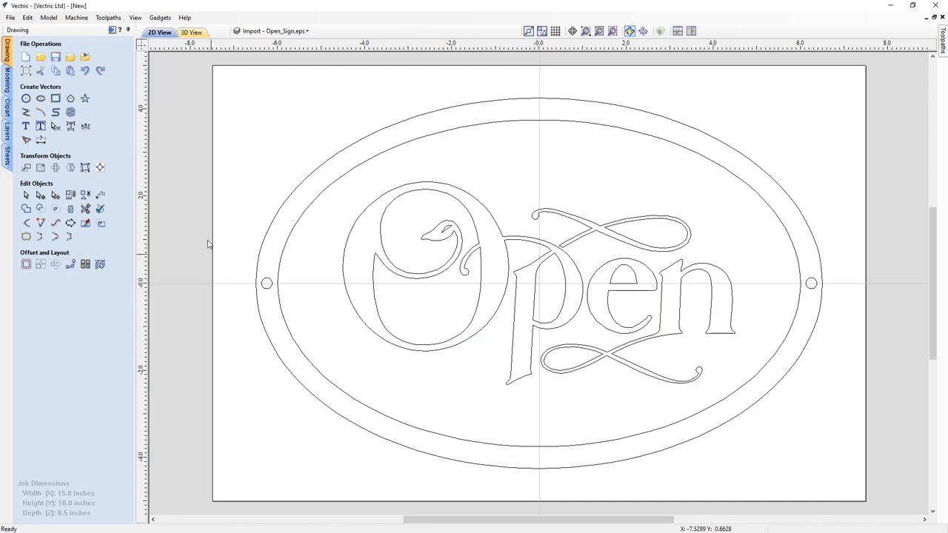
pyautogui.click(112, 32)
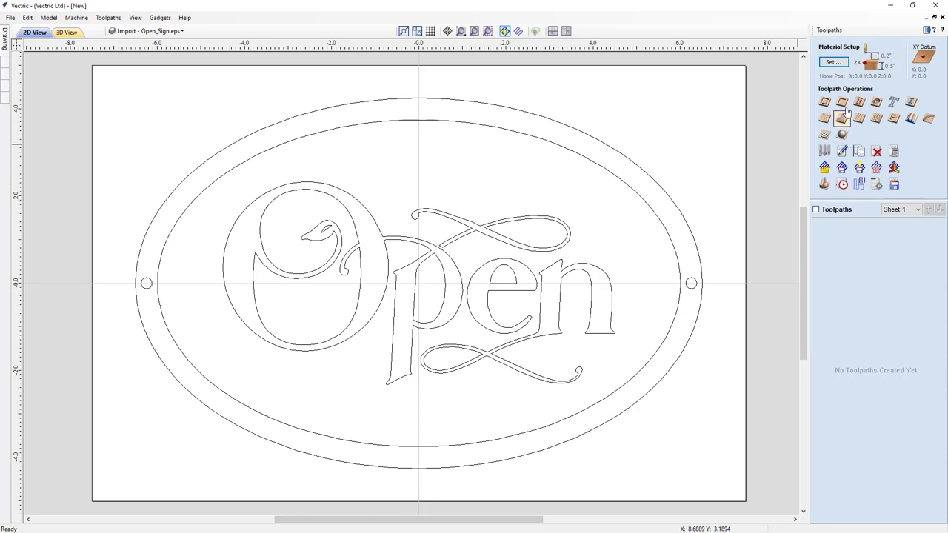
# - Set the material's XY datum to its lower-left corner in the material setup, with the 0.5 inch thickness and Z zero on the surface
pyautogui.click(841, 63)
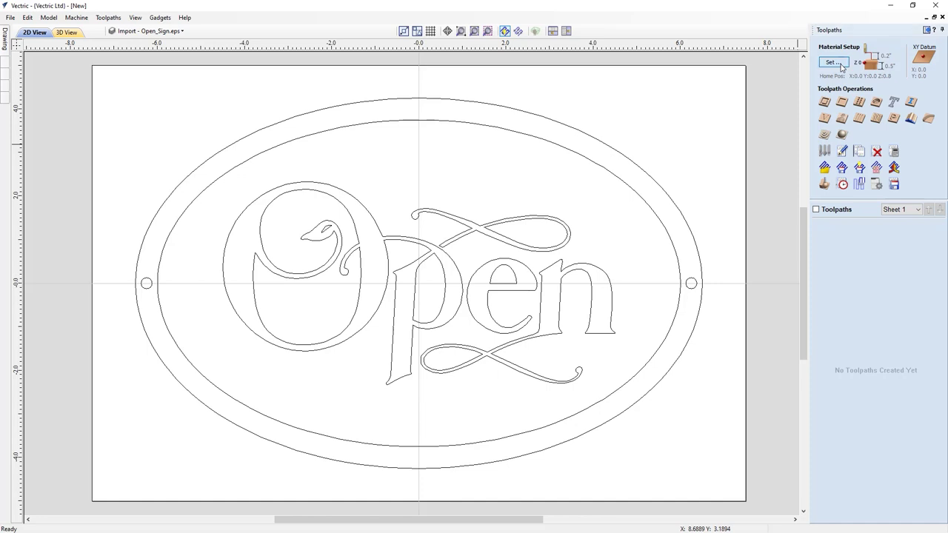
pyautogui.click(905, 92)
pyautogui.press('Home')
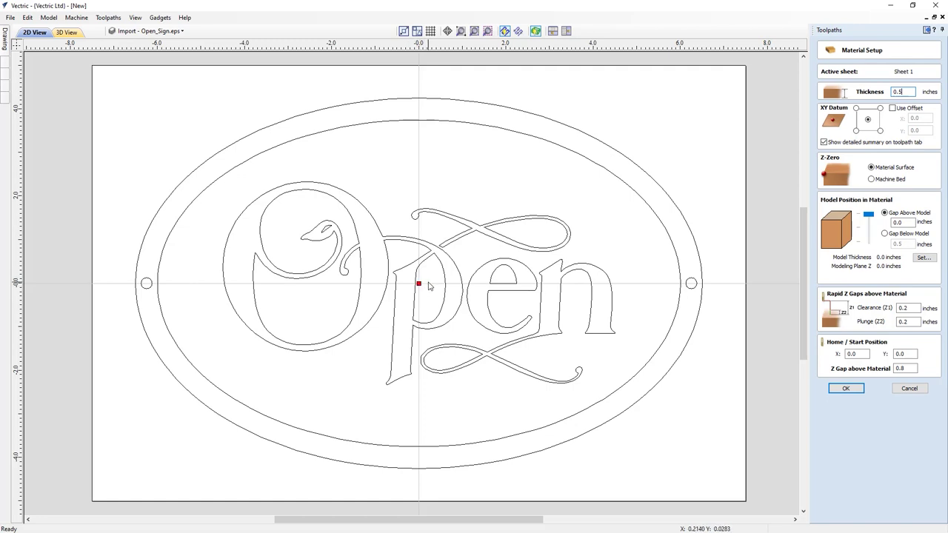
pyautogui.click(856, 131)
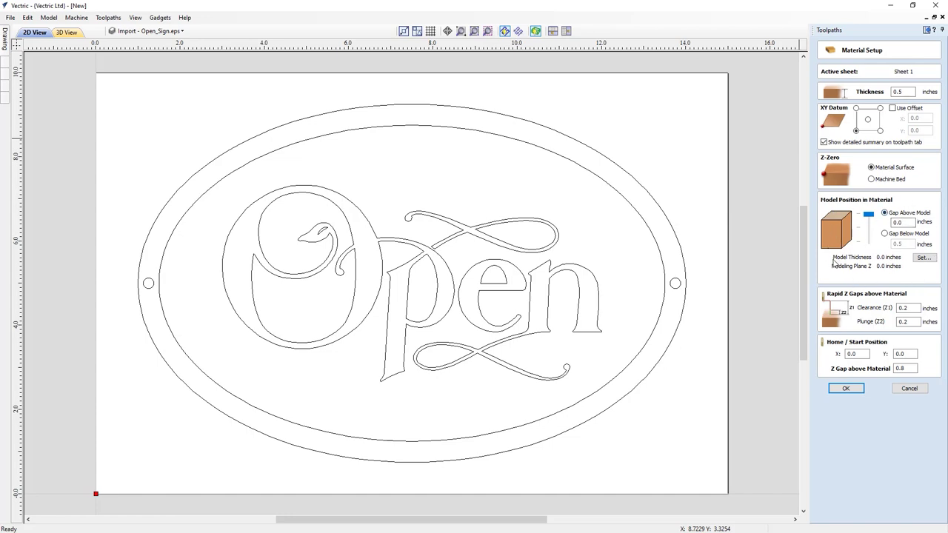
pyautogui.click(906, 307)
pyautogui.click(857, 354)
pyautogui.click(899, 368)
pyautogui.click(846, 390)
pyautogui.click(846, 389)
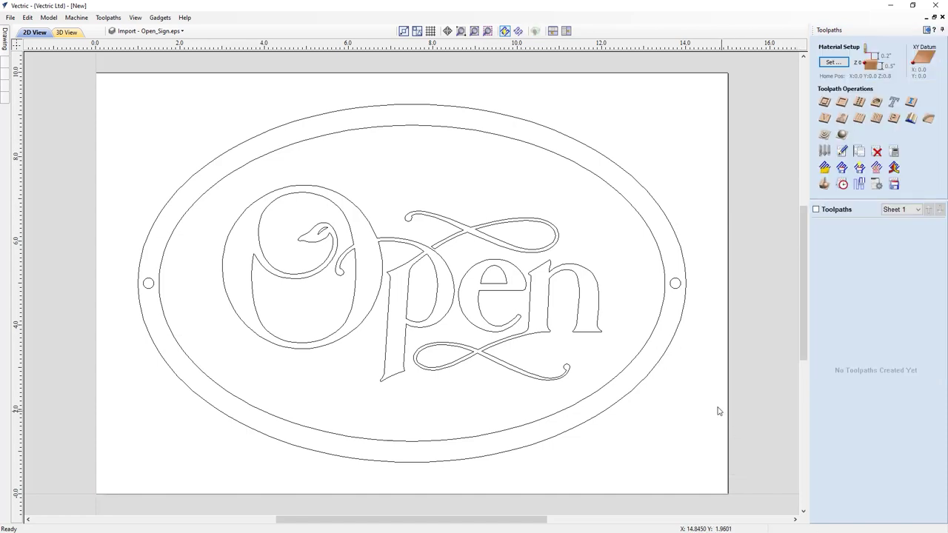
pyautogui.click(477, 130)
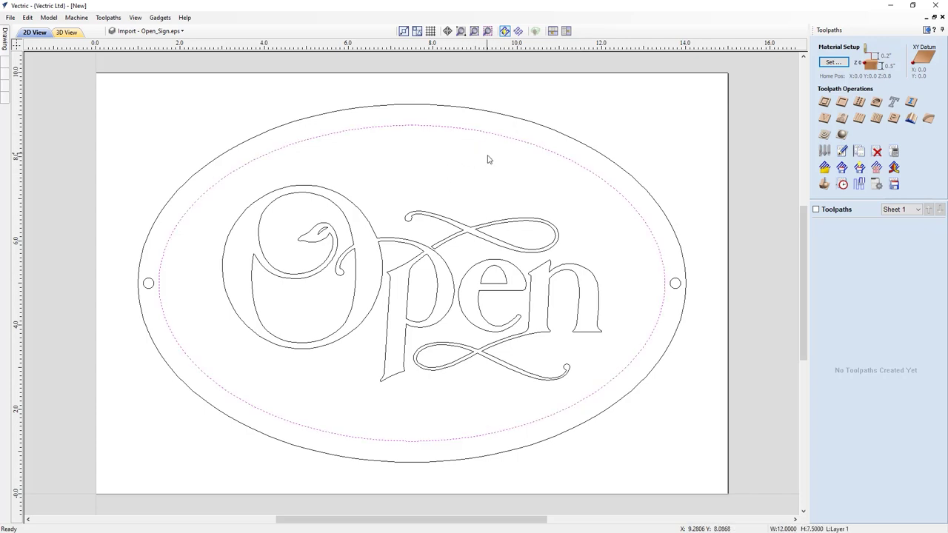
pyautogui.click(306, 210)
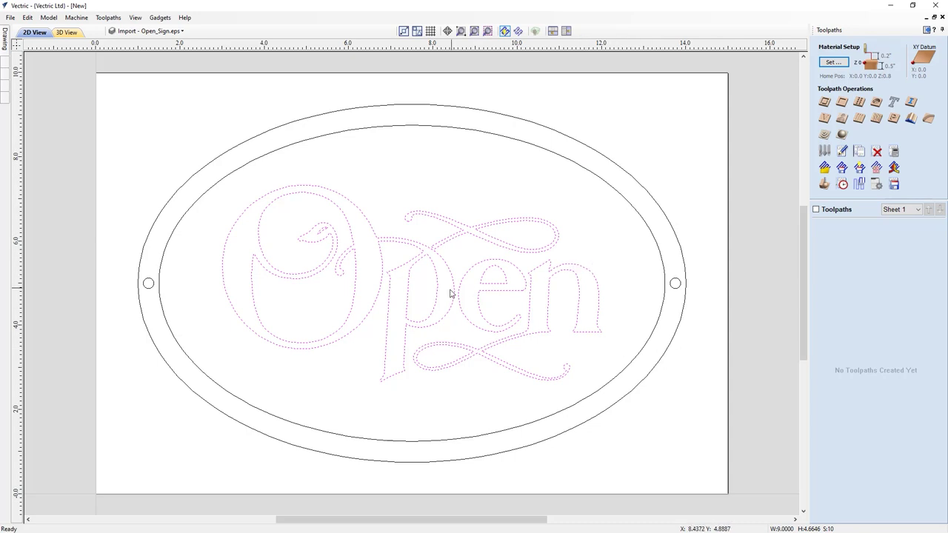
pyautogui.click(466, 261)
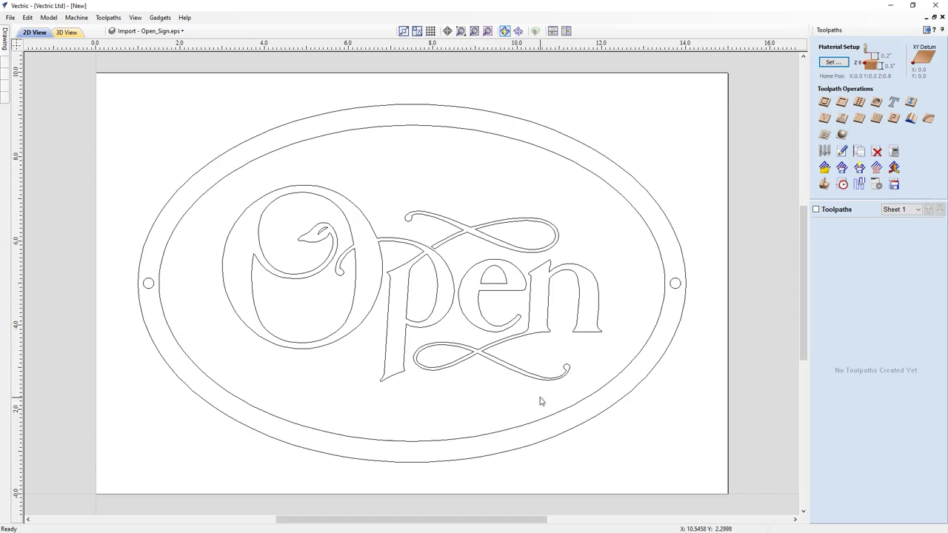
# - Set up a V-Carve toolpath on the inner ellipse and Open lettering with 0.2 inch flat depth, accepting the 90° 1/2" V-Bit settings
pyautogui.moveTo(542, 402); pyautogui.dragTo(314, 141)
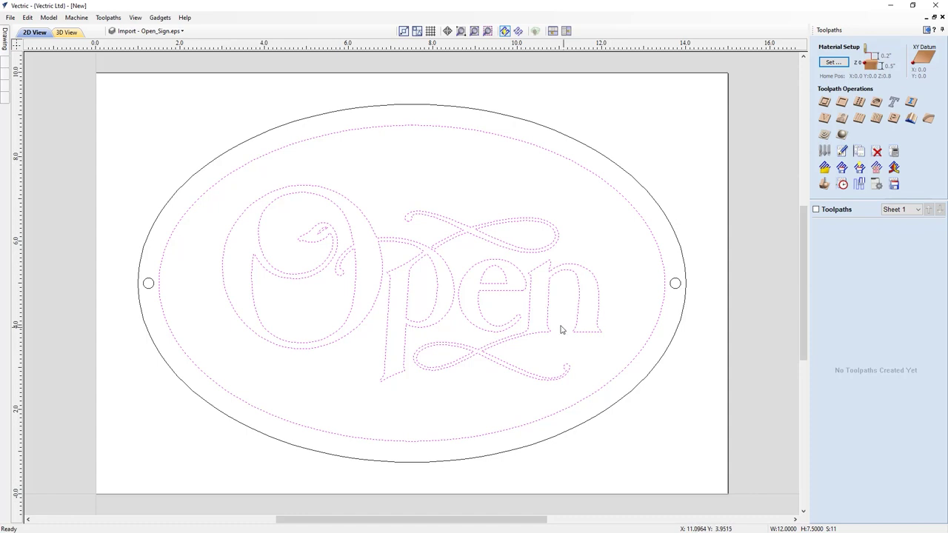
pyautogui.click(824, 118)
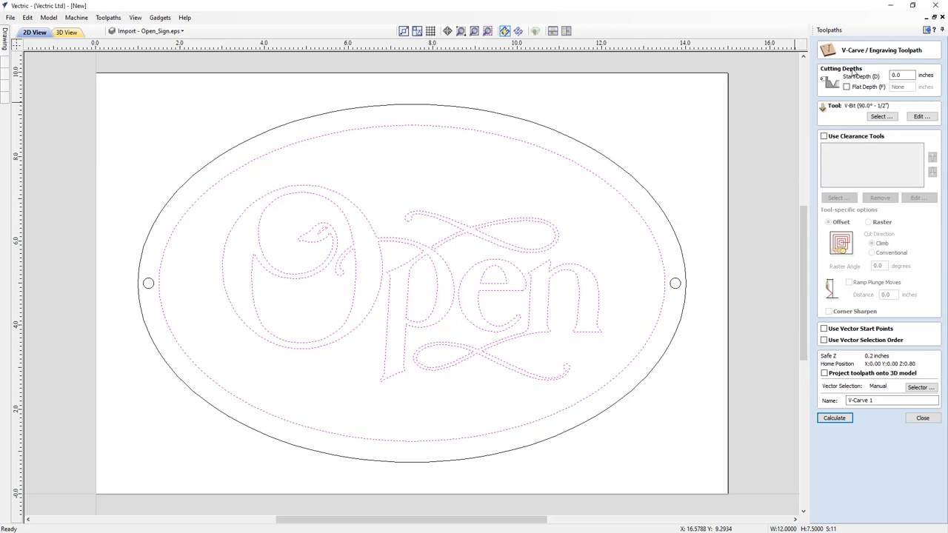
pyautogui.click(900, 75)
pyautogui.click(846, 87)
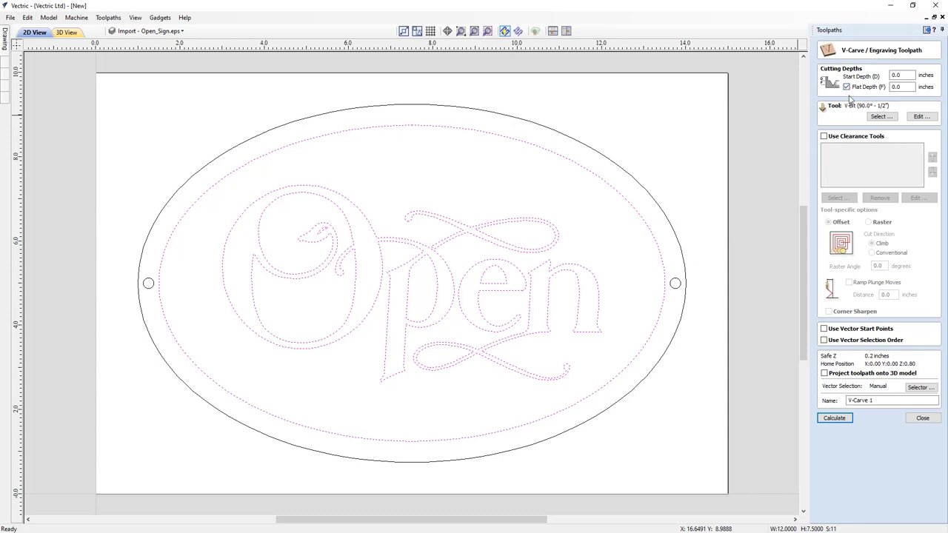
pyautogui.doubleClick(897, 87)
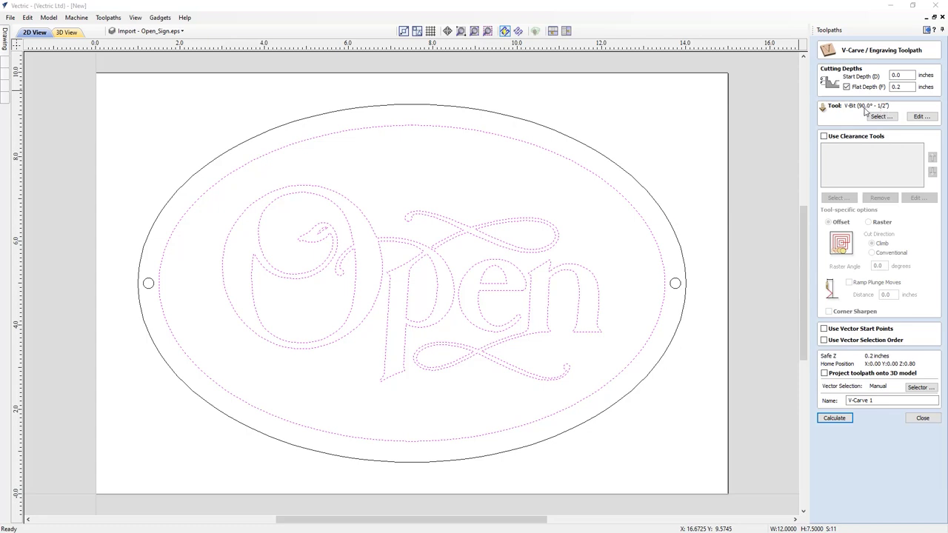
pyautogui.click(919, 117)
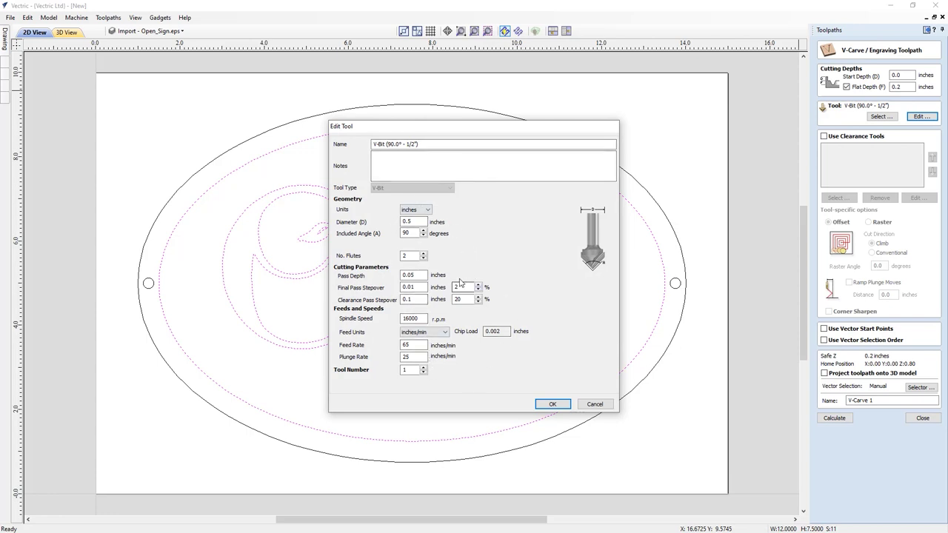
pyautogui.click(567, 405)
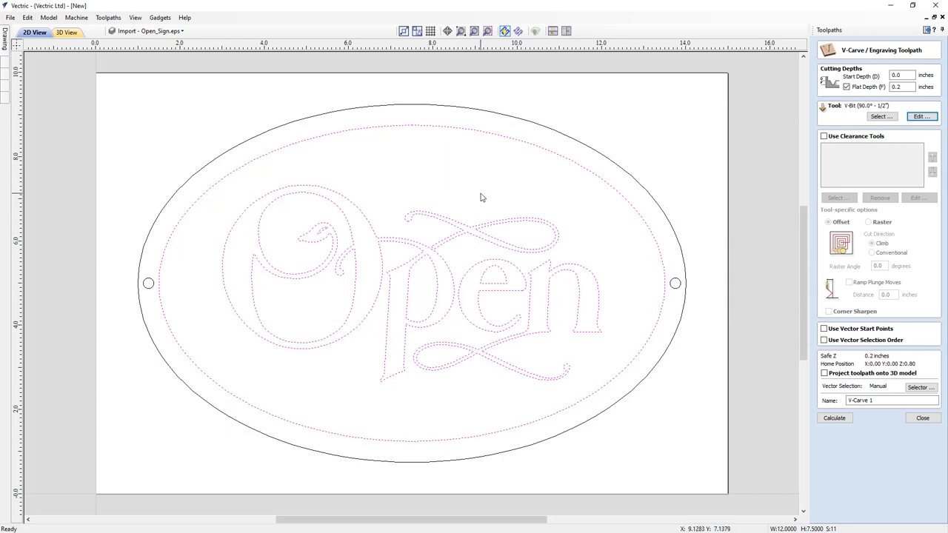
# - Add End Mill (1/4") as the clearance tool and calculate the toolpath under the name V-Carve
pyautogui.click(824, 138)
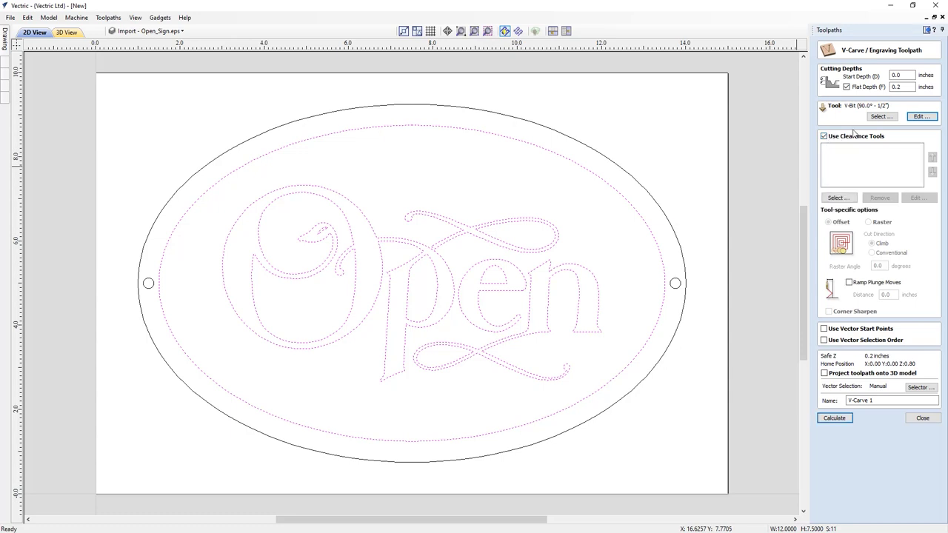
pyautogui.click(837, 200)
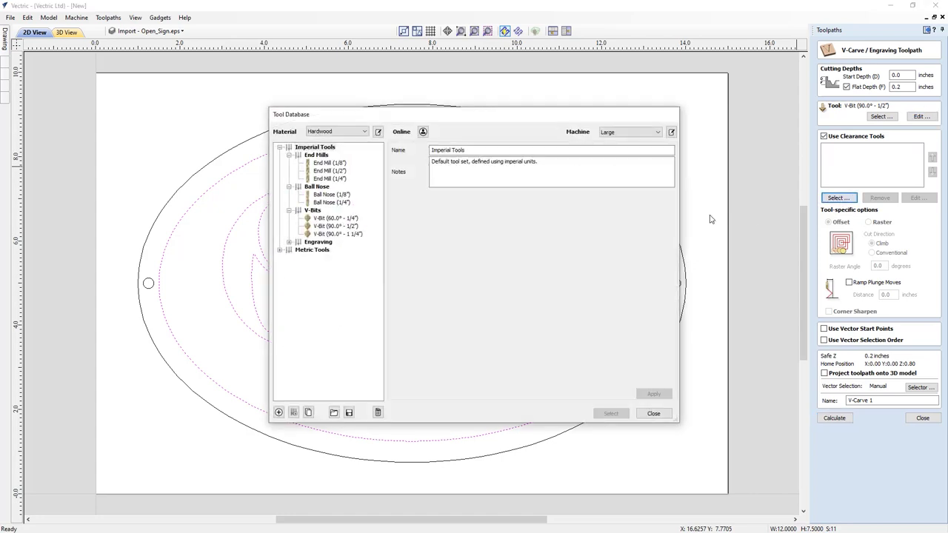
pyautogui.click(330, 180)
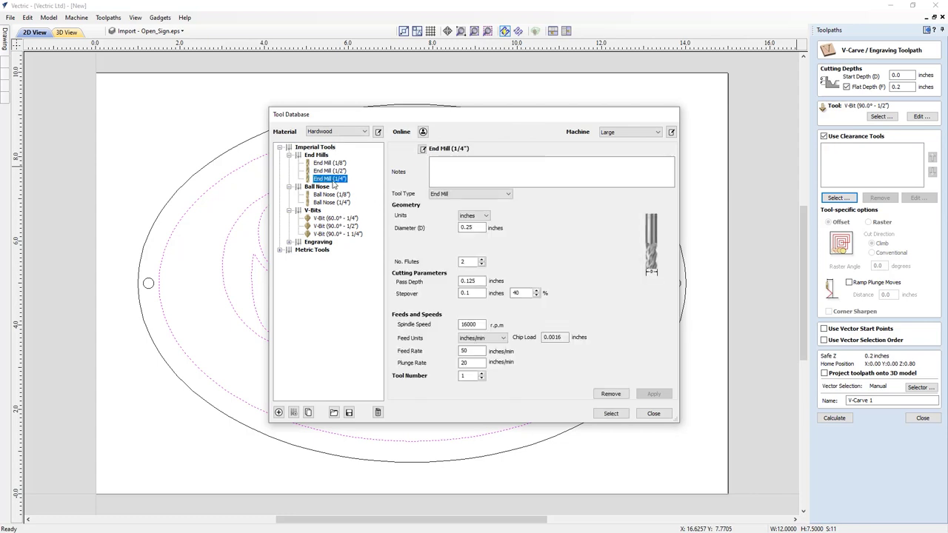
pyautogui.click(611, 414)
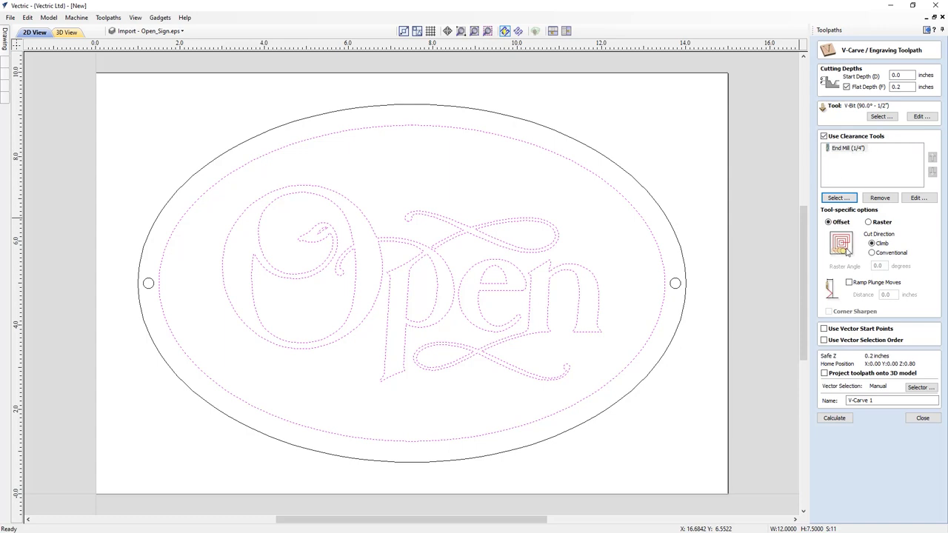
pyautogui.click(879, 399)
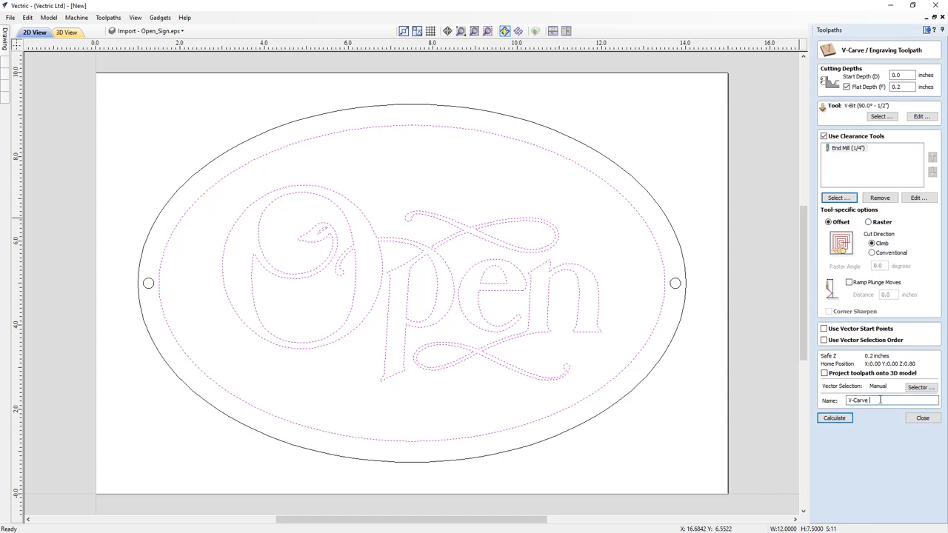
pyautogui.click(835, 419)
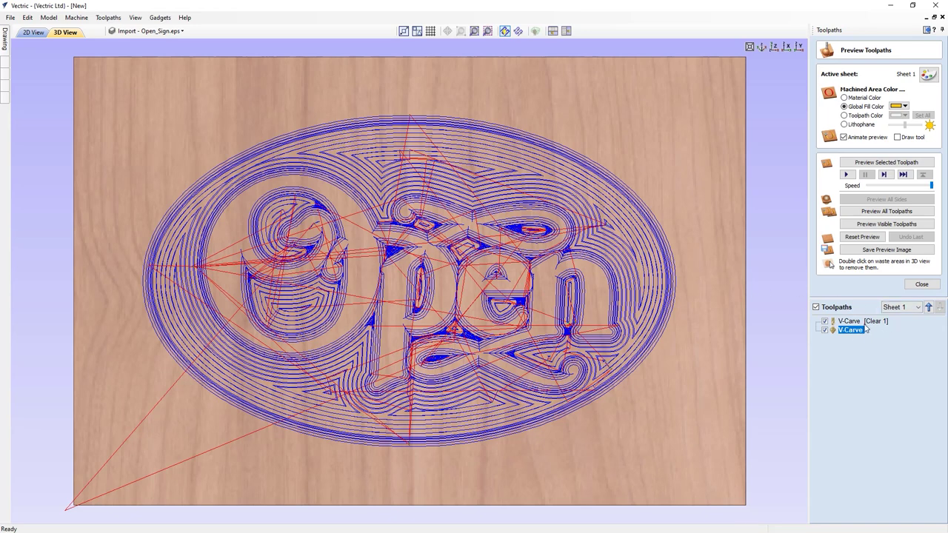
# - Hide the V-Carve finishing toolpath to inspect the clearance toolpath alone in the 3D view
pyautogui.moveTo(850, 328)
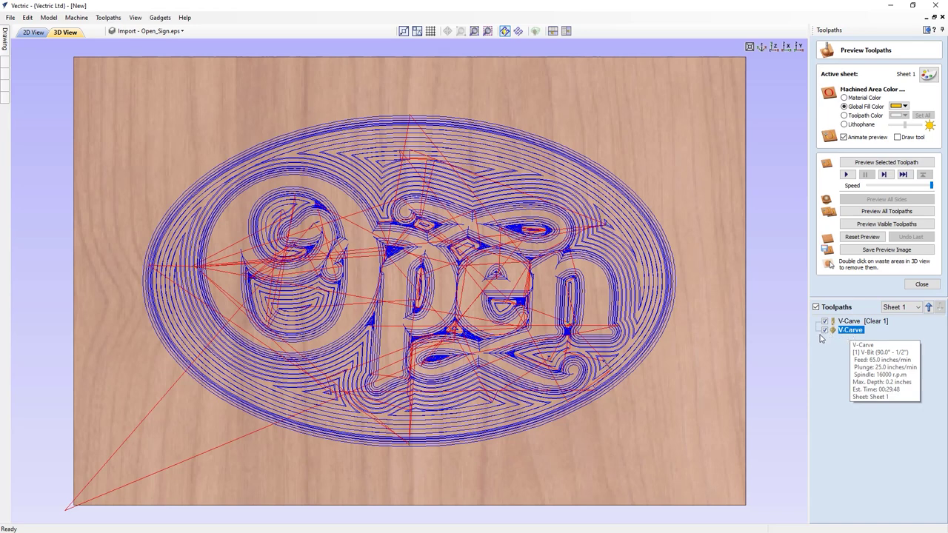
pyautogui.click(825, 330)
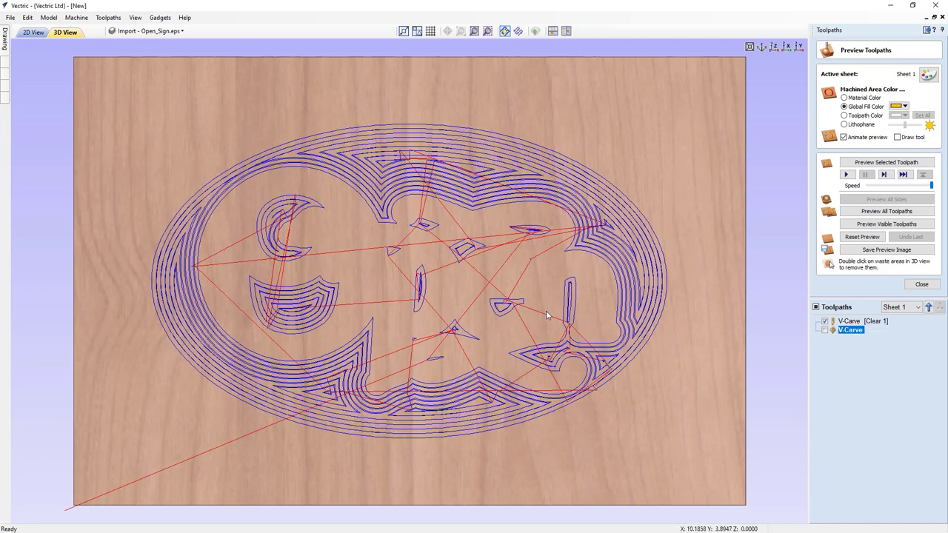
pyautogui.scroll(-1, 316, 327)
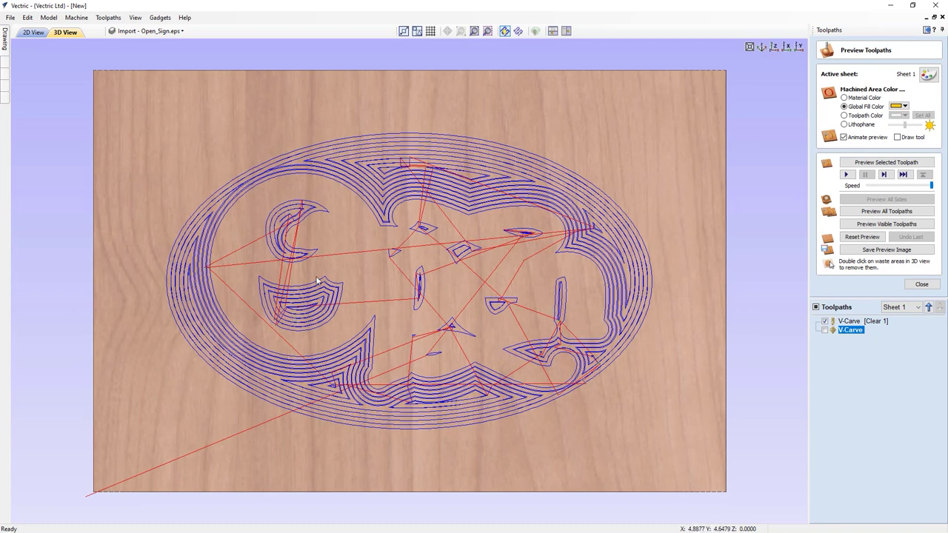
# - Simulate the V-Carve [Clear 1] toolpath in the material colour, slowing the animation and raising it to full speed during the run
pyautogui.click(850, 323)
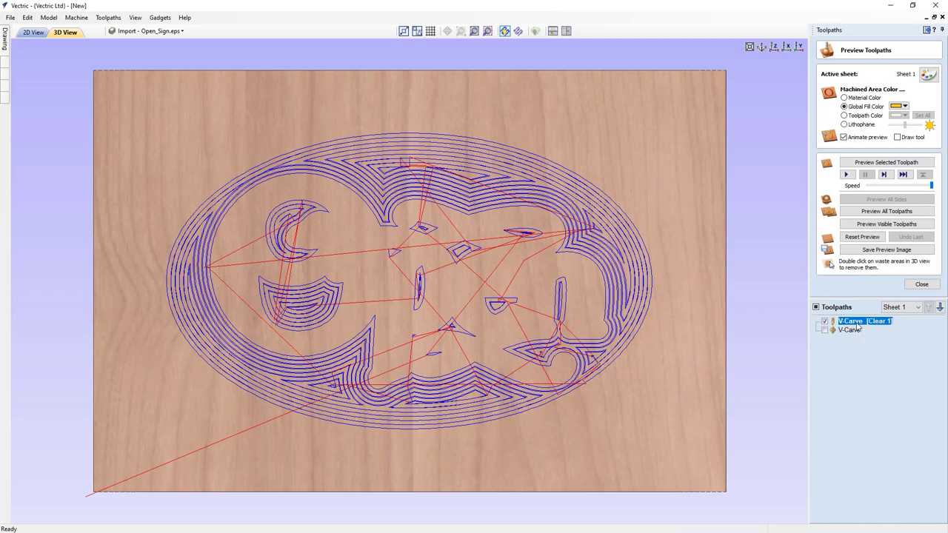
pyautogui.click(844, 98)
pyautogui.moveTo(905, 185); pyautogui.dragTo(907, 186)
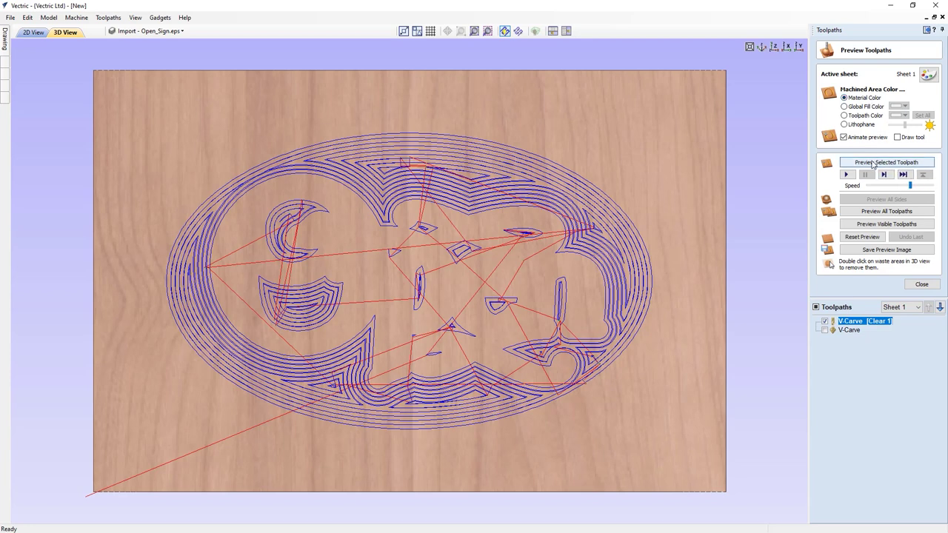
pyautogui.click(873, 163)
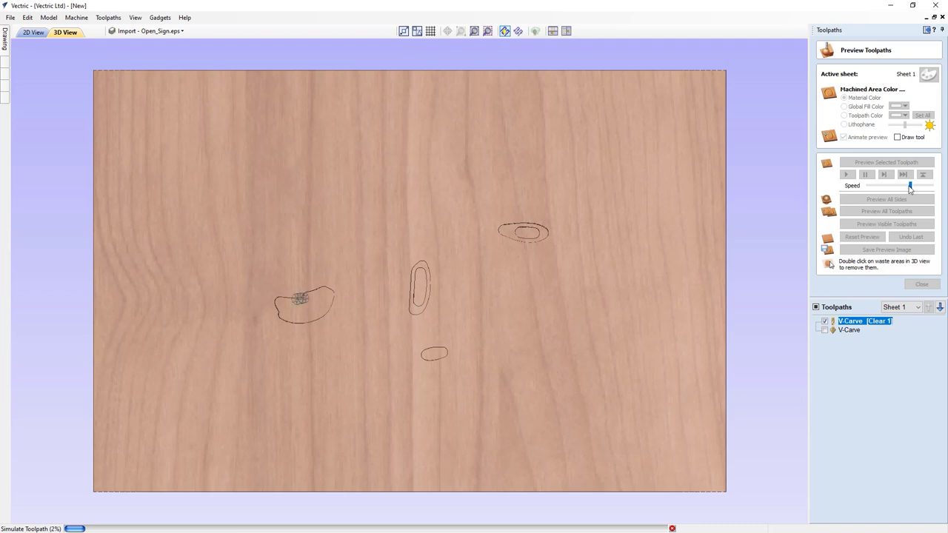
pyautogui.moveTo(910, 186); pyautogui.dragTo(935, 191)
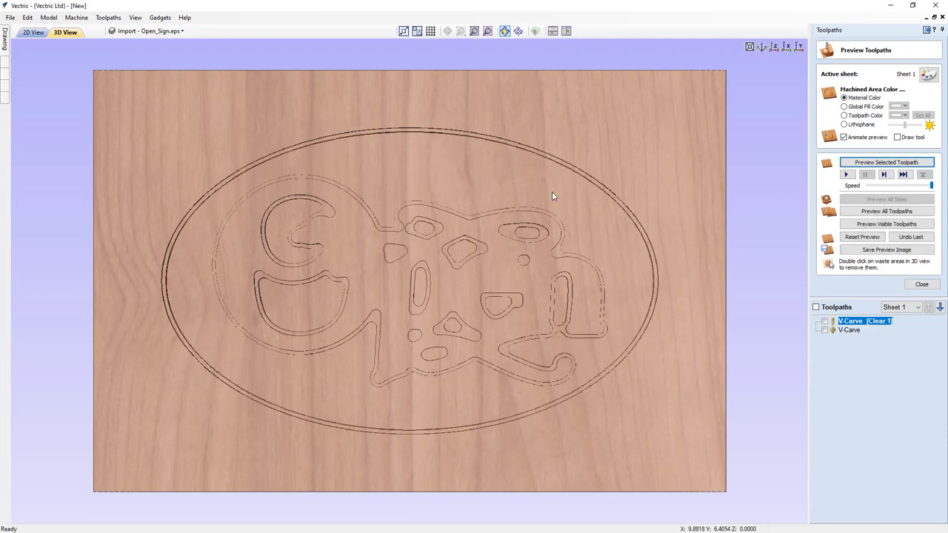
# - Show the simulated sign in the isometric view and colour the machined areas with a dark red global fill
pyautogui.click(761, 47)
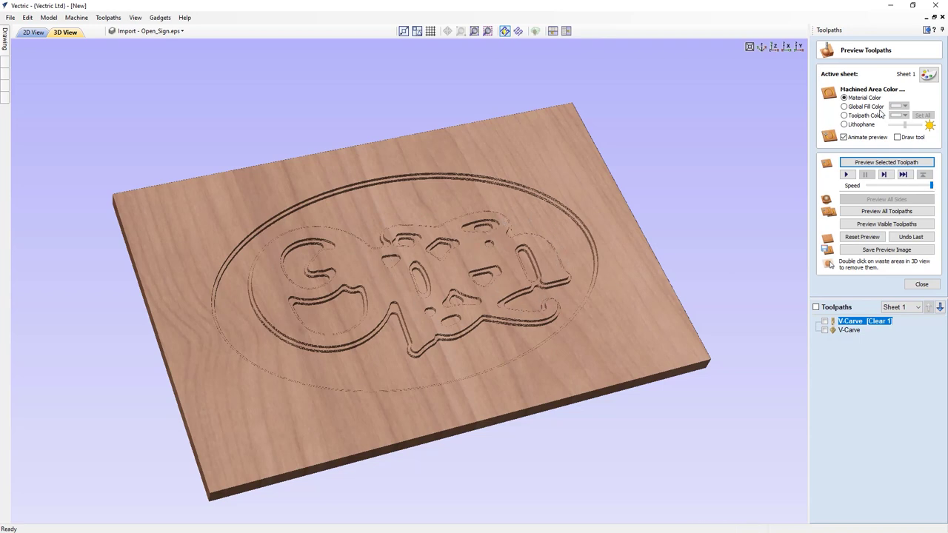
pyautogui.click(844, 107)
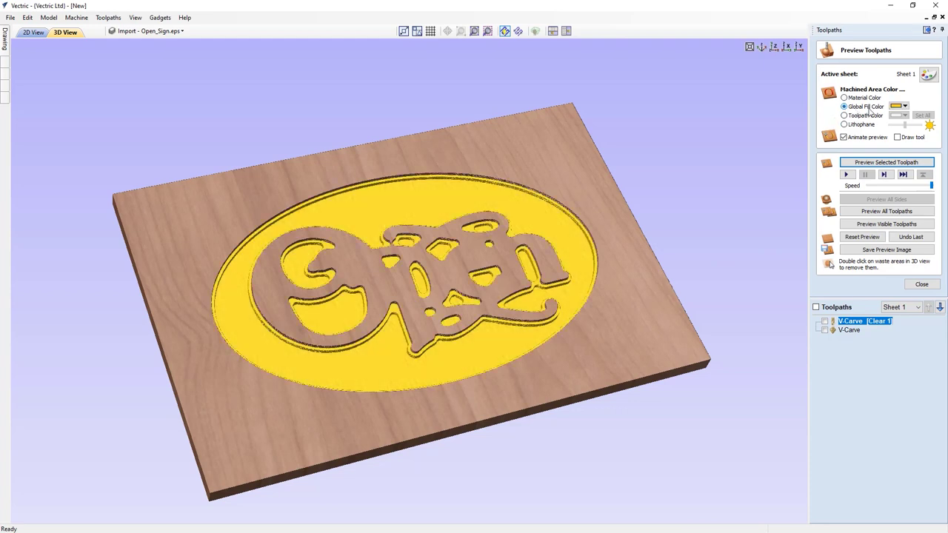
pyautogui.click(900, 106)
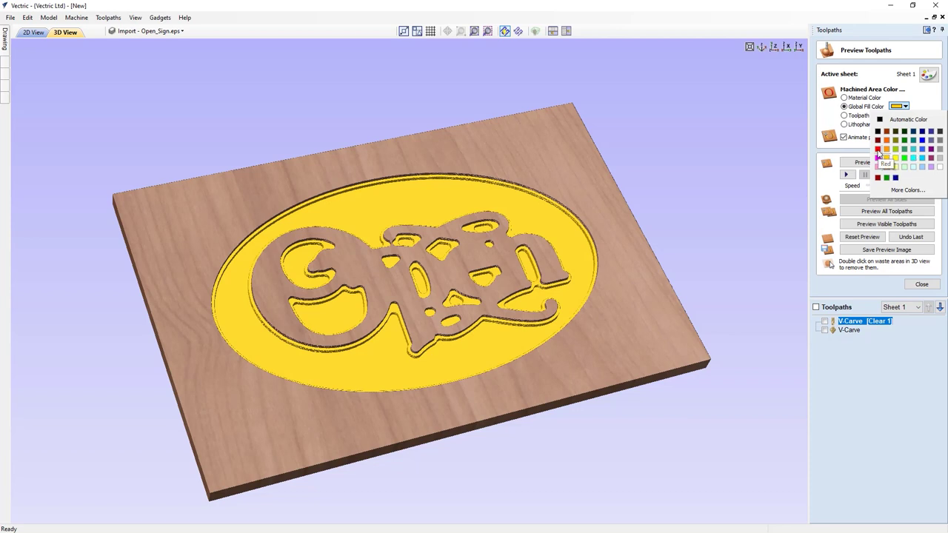
pyautogui.click(877, 140)
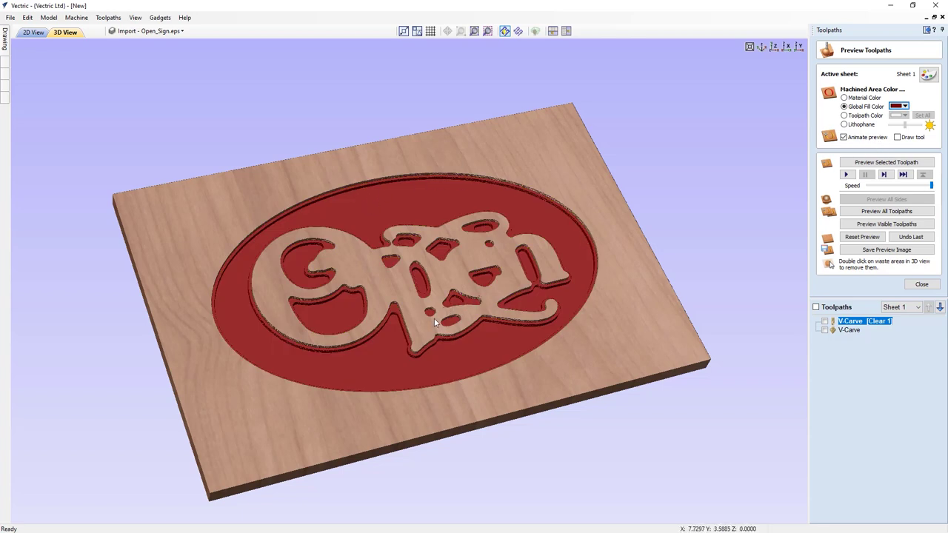
# - Simulate the V-Carve finishing toolpath, slowing the animation at the start and raising it to full speed during the run
pyautogui.click(825, 330)
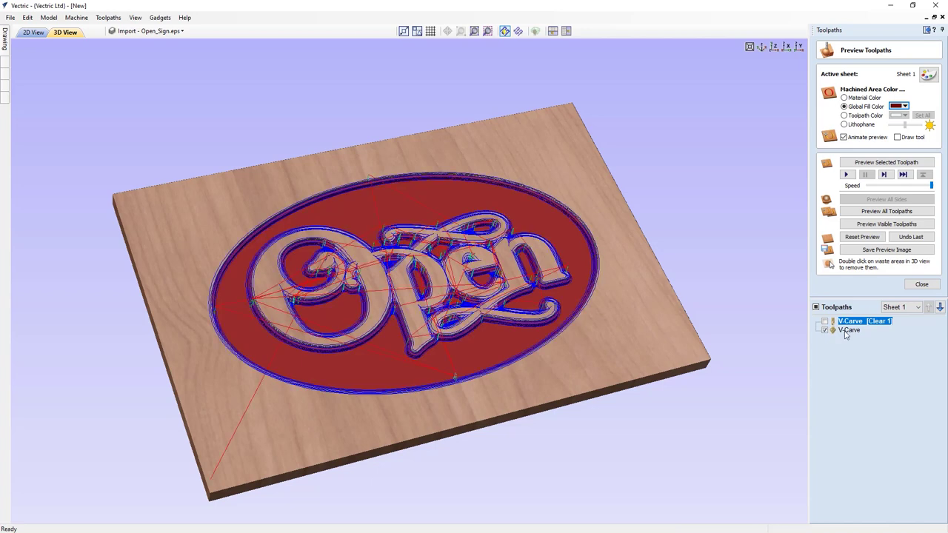
pyautogui.click(850, 330)
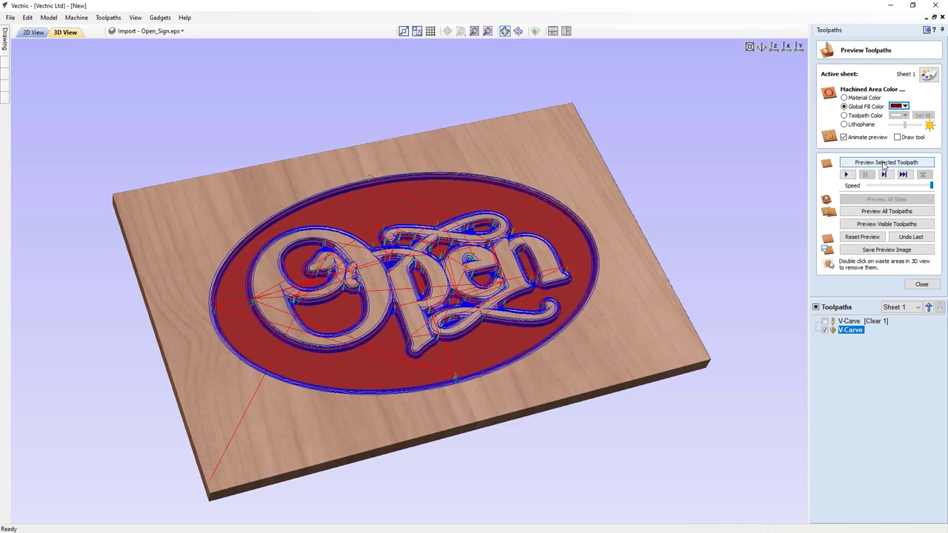
pyautogui.click(905, 186)
pyautogui.click(901, 189)
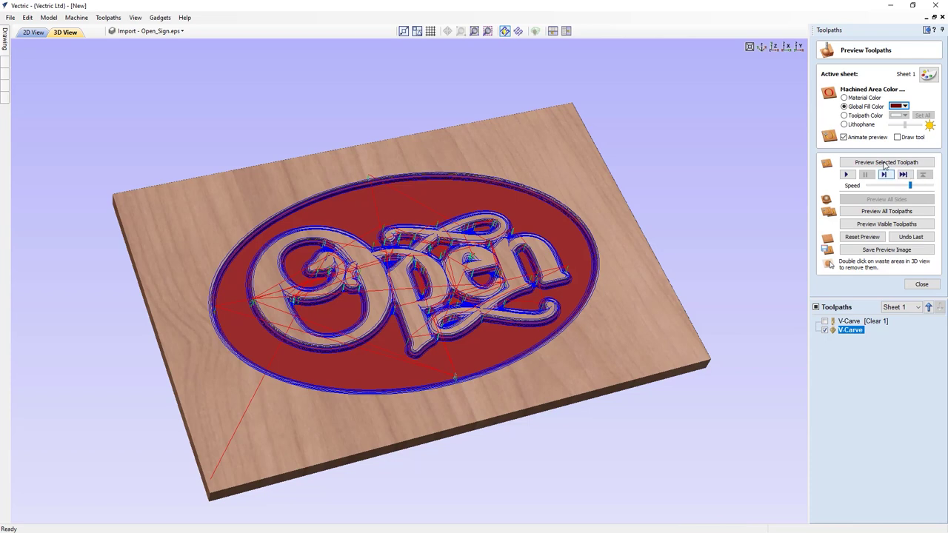
pyautogui.click(885, 162)
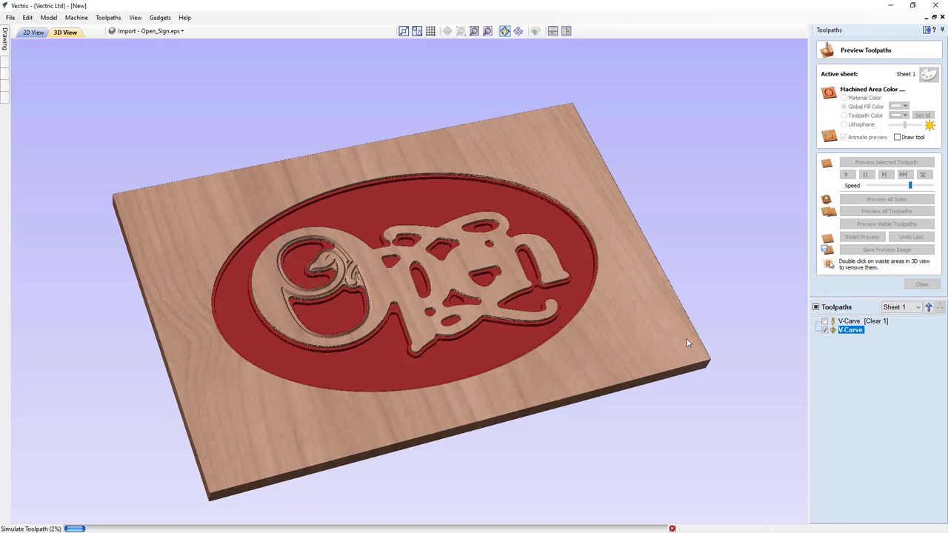
pyautogui.moveTo(910, 186); pyautogui.dragTo(918, 186)
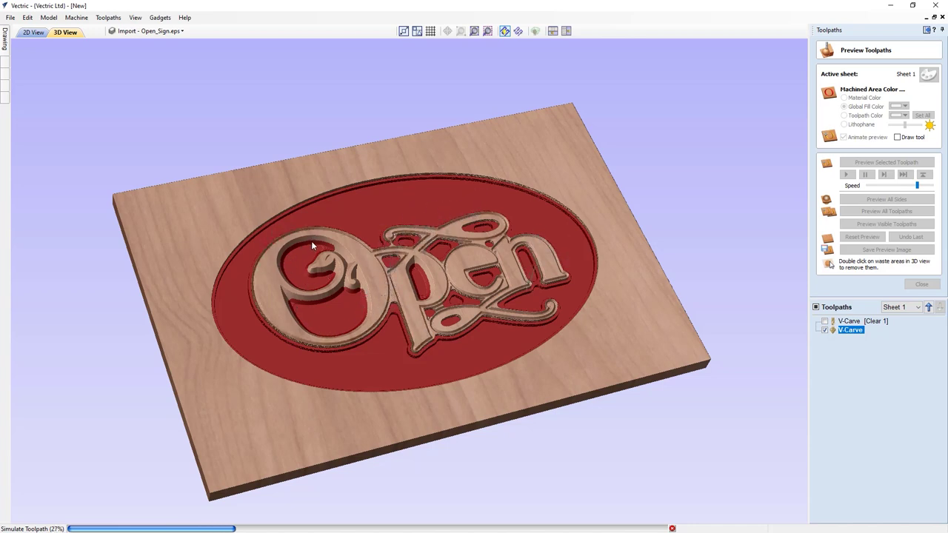
pyautogui.moveTo(917, 185); pyautogui.dragTo(931, 185)
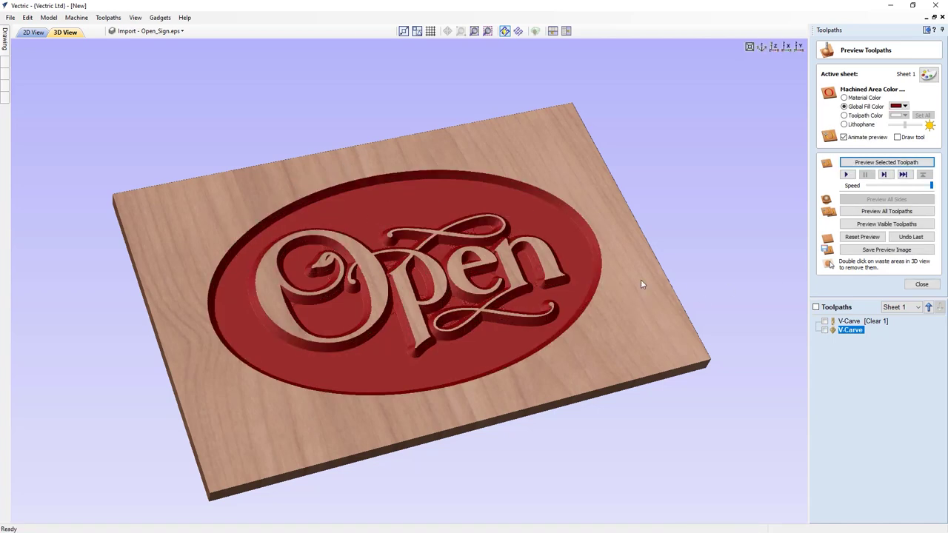
# - Inspect the carved sign from a tilted angle, close the toolpath preview and look at the sign from straight above
pyautogui.moveTo(477, 274)
pyautogui.mouseDown()
pyautogui.moveTo(335, 315)
pyautogui.moveTo(538, 295)
pyautogui.moveTo(527, 271)
pyautogui.moveTo(385, 299)
pyautogui.mouseUp()
pyautogui.moveTo(399, 349); pyautogui.dragTo(369, 229)
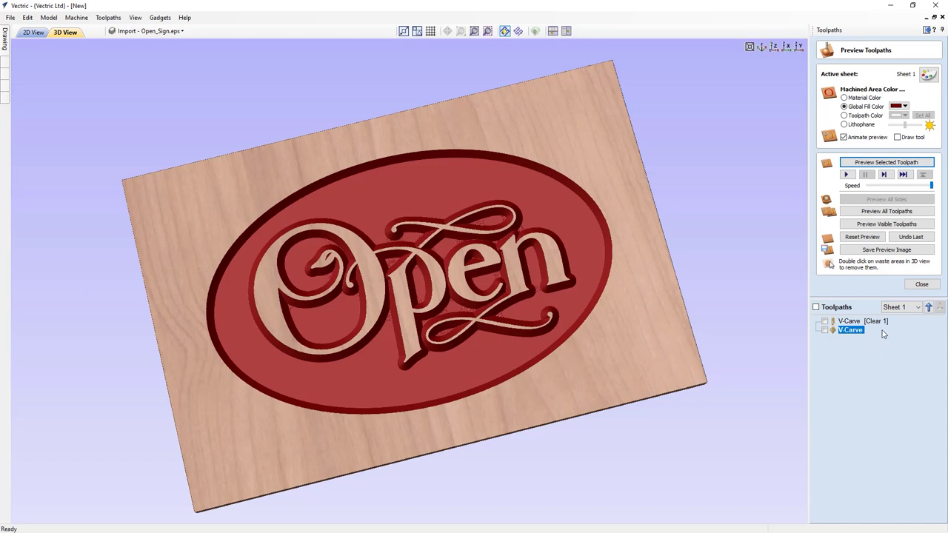
pyautogui.click(916, 286)
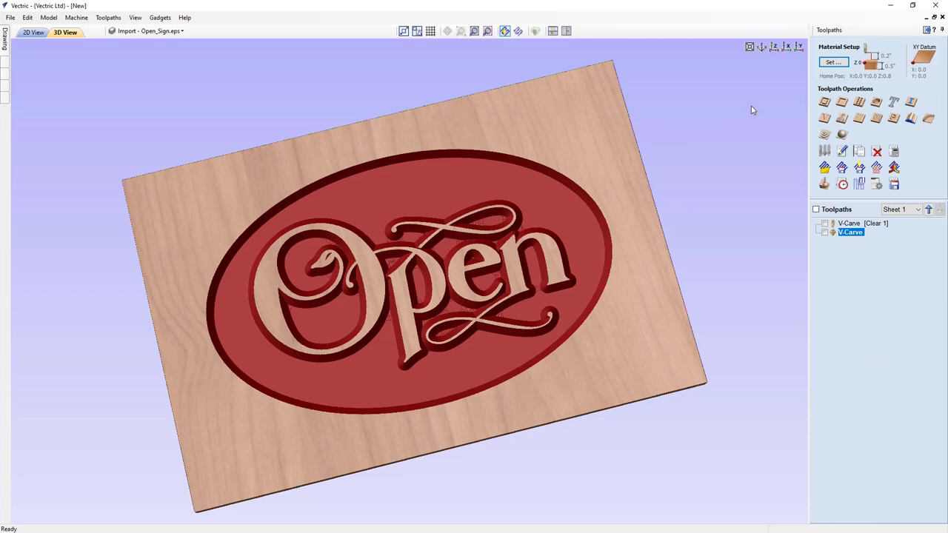
pyautogui.click(775, 47)
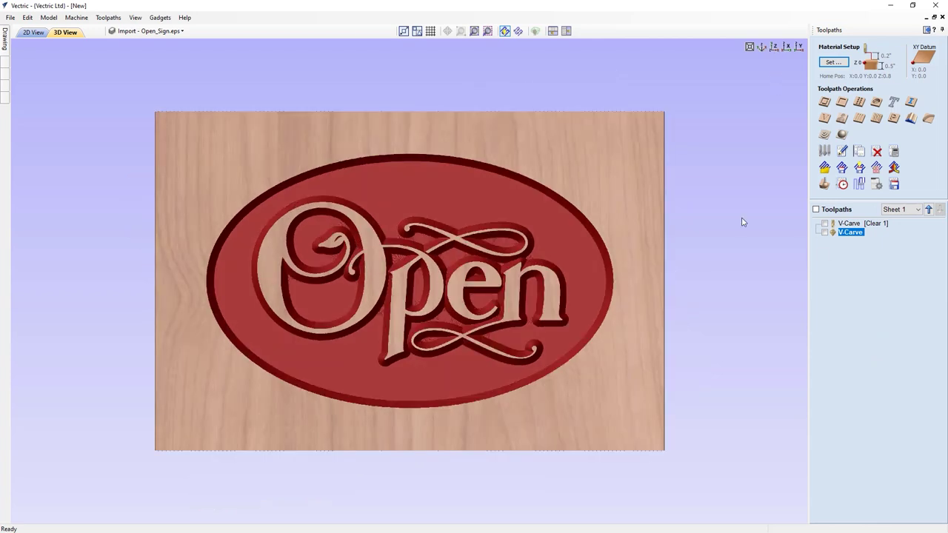
# - Show the 2D and 3D views side by side and set up a Drilling toolpath on both hole circles with a 0.375 inch cut depth
pyautogui.click(567, 31)
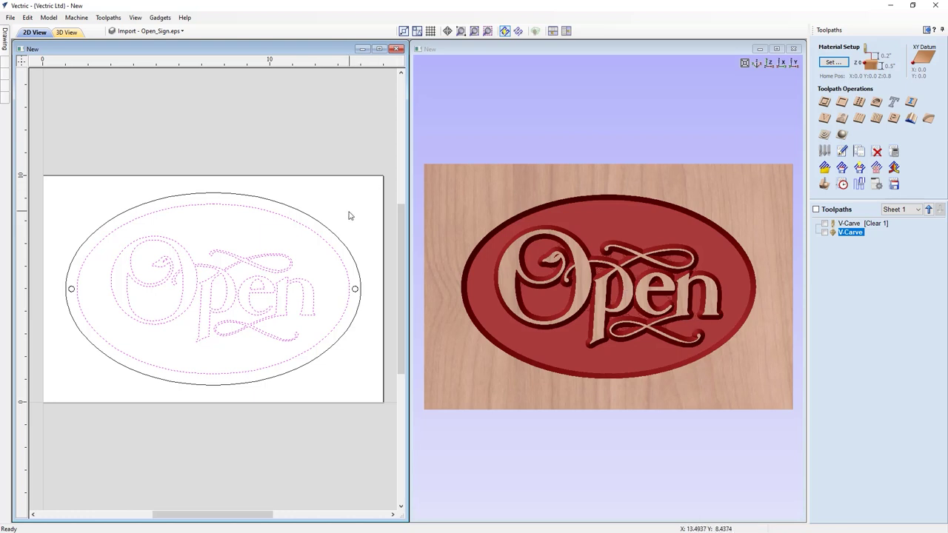
pyautogui.click(72, 291)
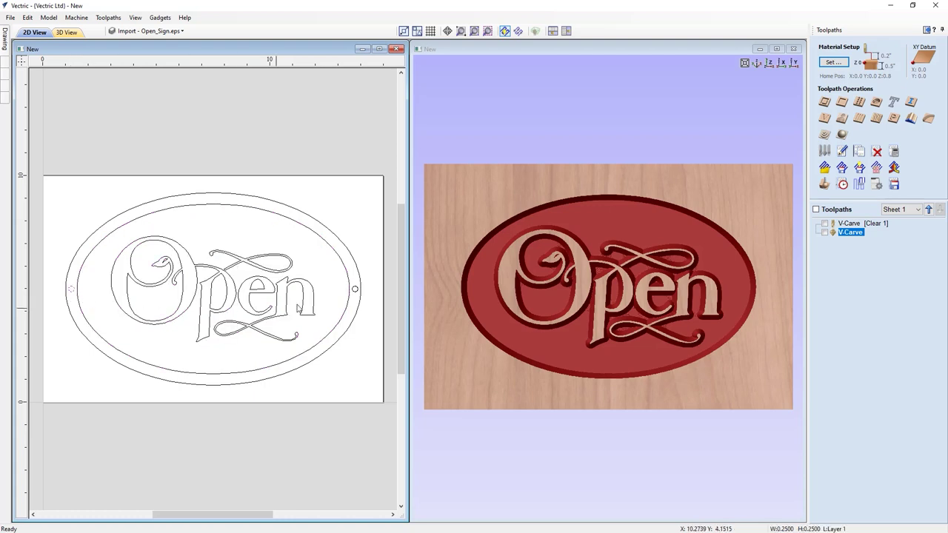
pyautogui.keyDown('shift'); pyautogui.click(356, 294); pyautogui.keyUp('shift')
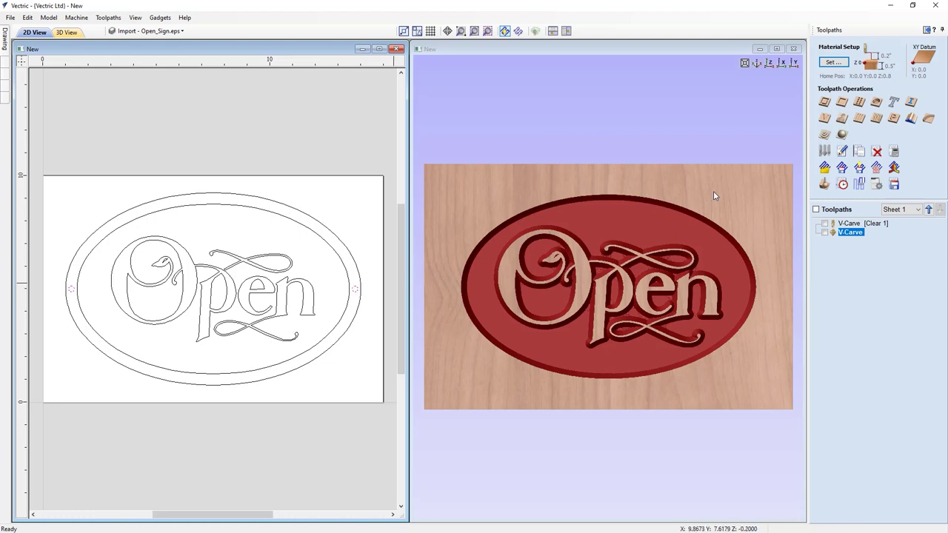
pyautogui.click(858, 102)
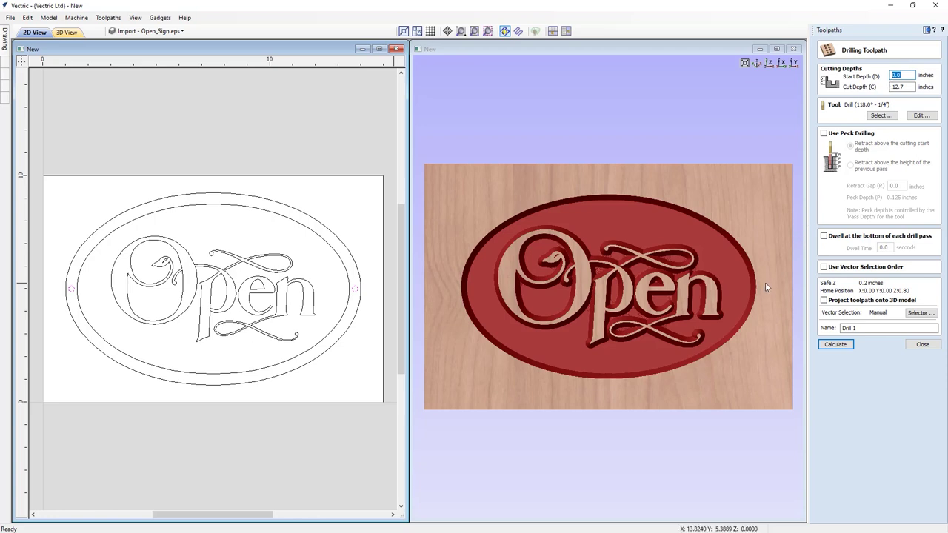
pyautogui.click(905, 87)
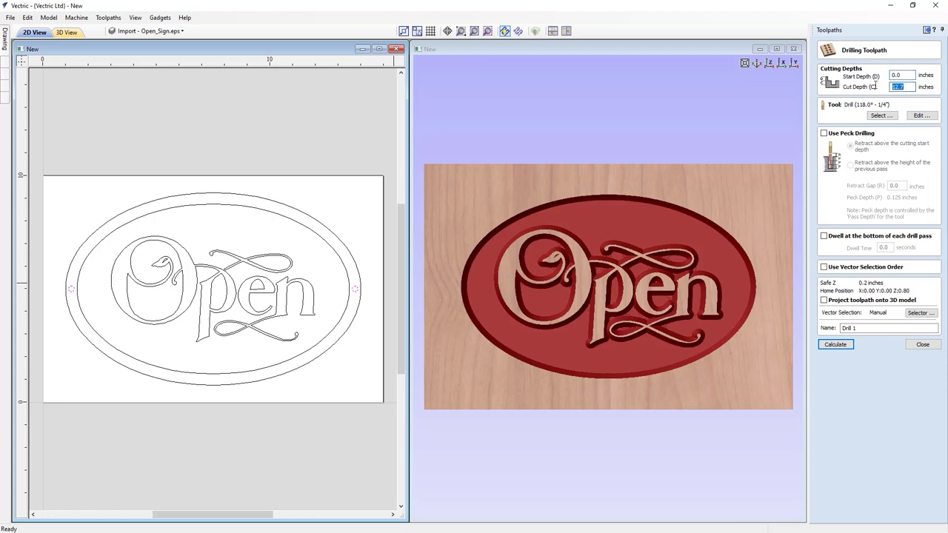
pyautogui.write('0')
# - Assign the Drill (118.0° - 1/4") tool and calculate the drilling toolpath under the name Drill
pyautogui.click(879, 116)
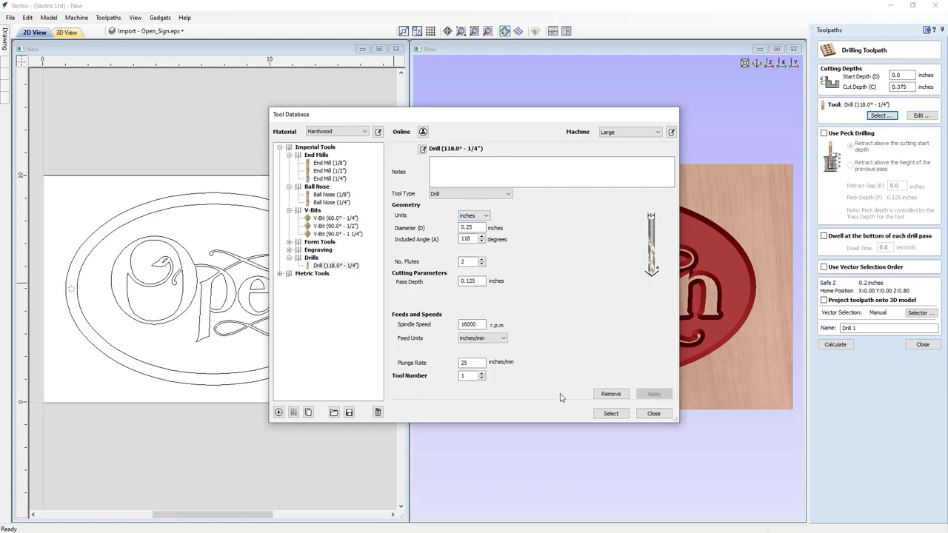
pyautogui.click(611, 413)
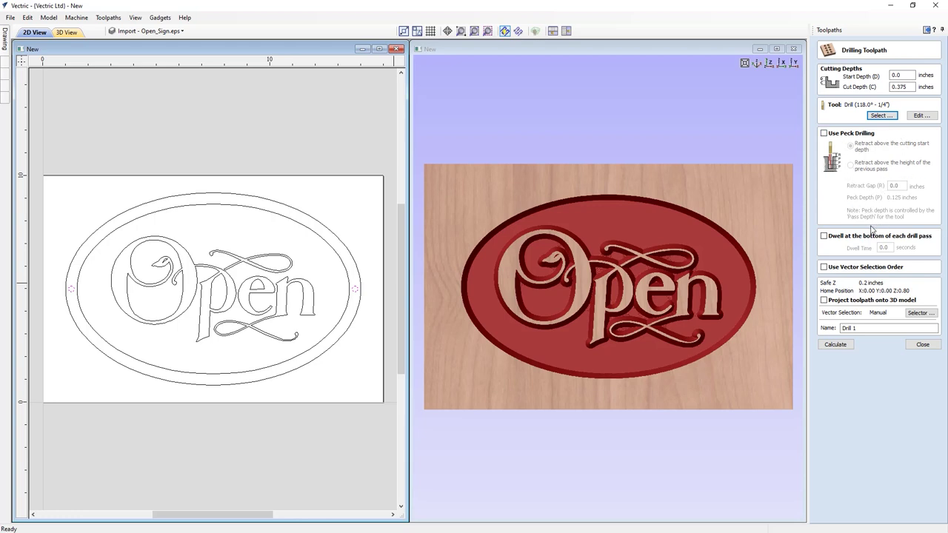
pyautogui.click(862, 328)
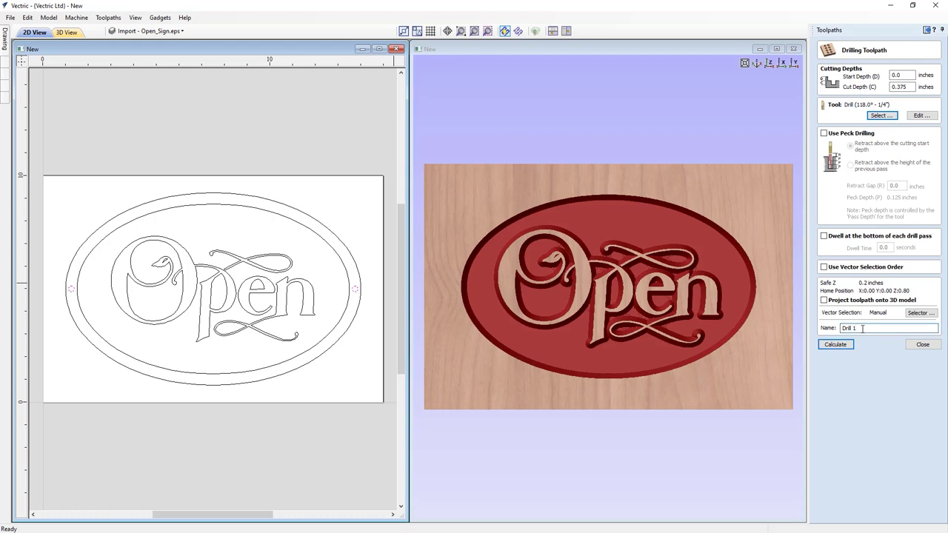
pyautogui.click(850, 343)
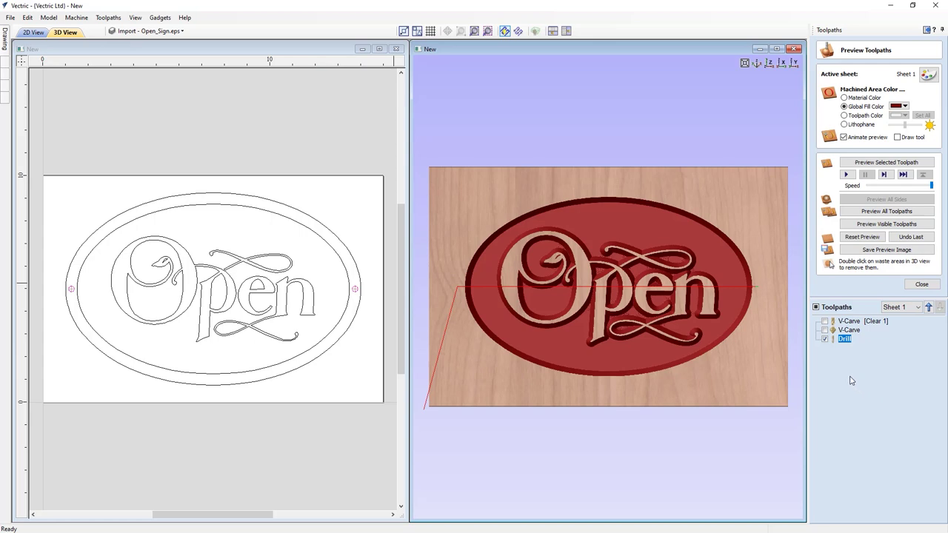
# - Simulate the Drill toolpath on the carved sign
pyautogui.moveTo(846, 342)
pyautogui.click(884, 175)
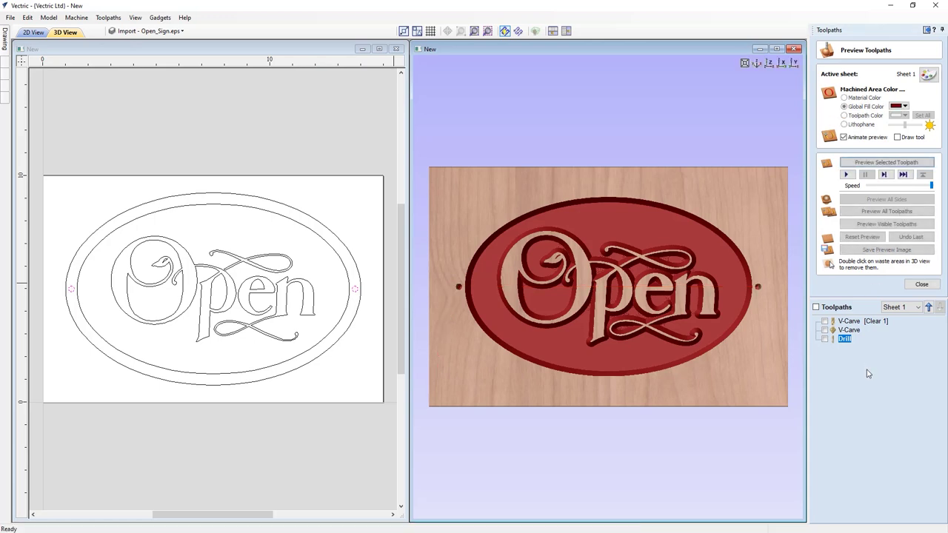
pyautogui.moveTo(659, 388); pyautogui.dragTo(682, 336)
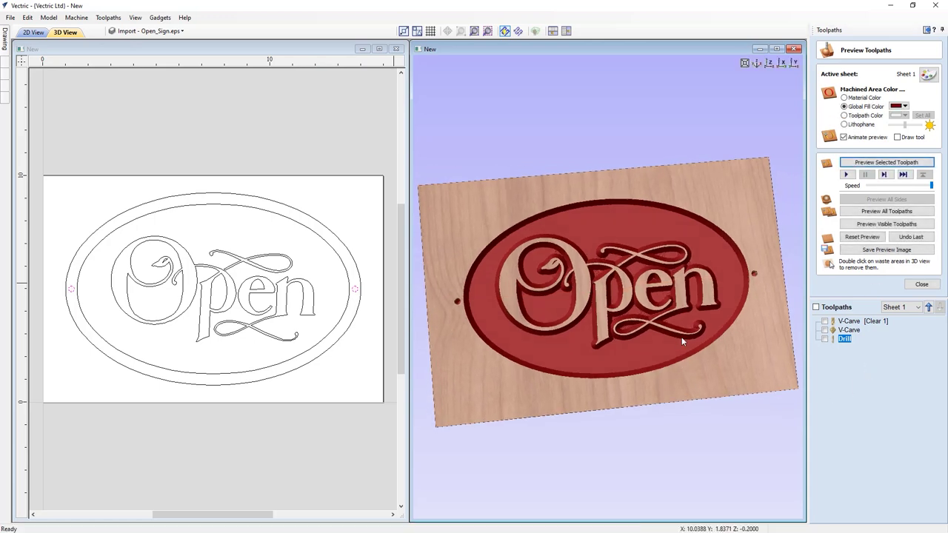
# - Examine the drilled holes in the enlarged 3D view, restore the side-by-side 2D and 3D views and close the preview
pyautogui.click(780, 51)
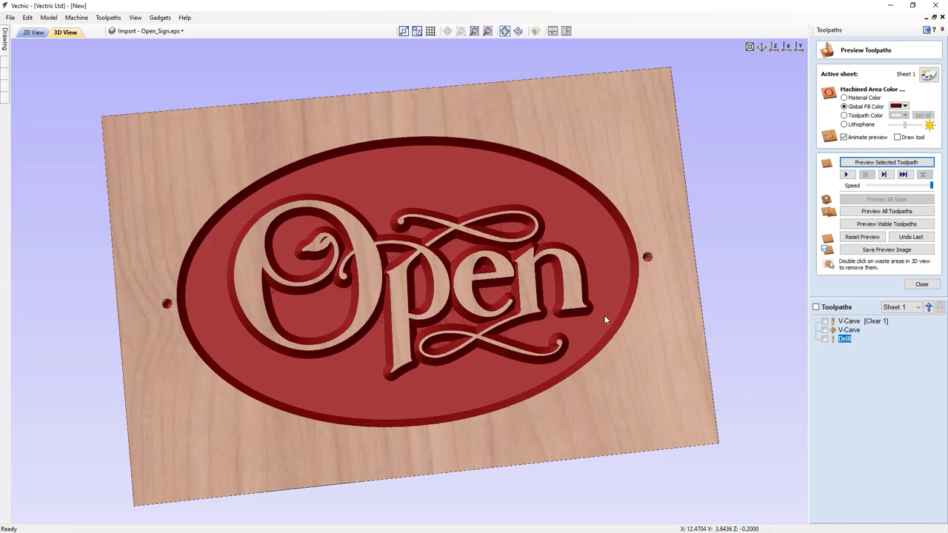
pyautogui.scroll(3, 597, 331)
pyautogui.moveTo(597, 331); pyautogui.dragTo(618, 308, button='middle')
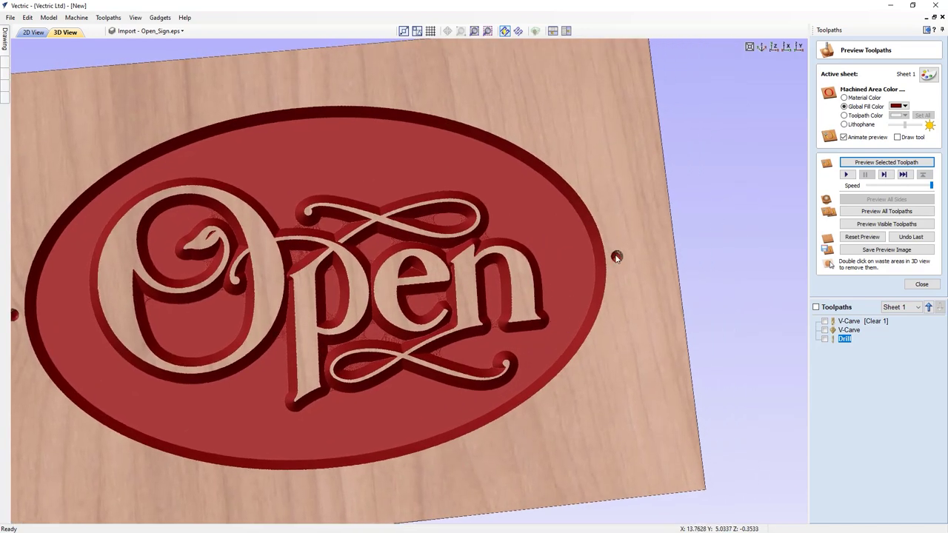
pyautogui.moveTo(619, 313); pyautogui.dragTo(700, 408)
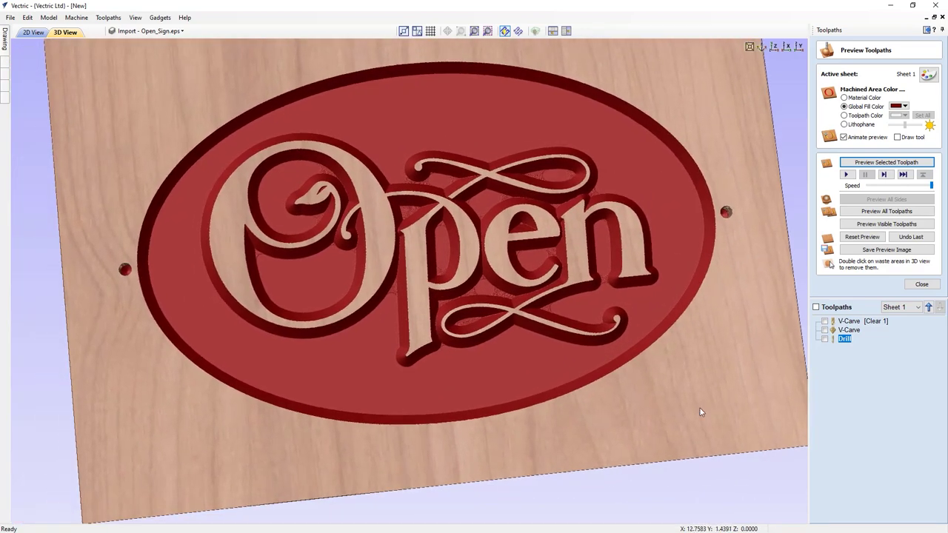
pyautogui.click(773, 48)
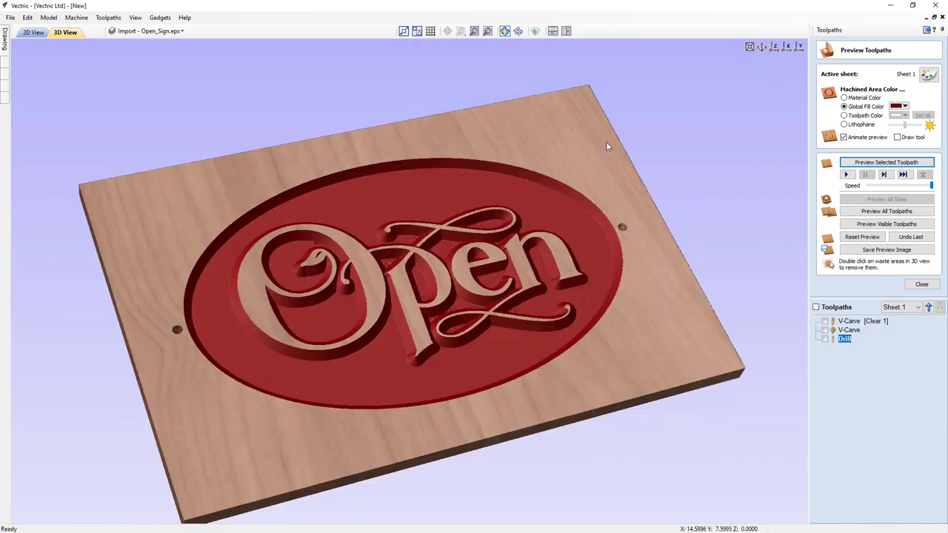
pyautogui.click(566, 31)
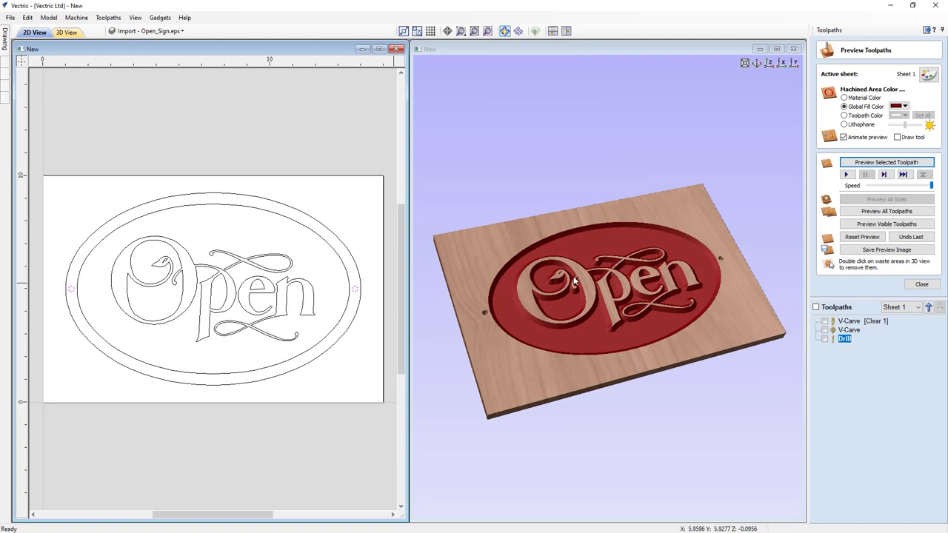
pyautogui.click(919, 284)
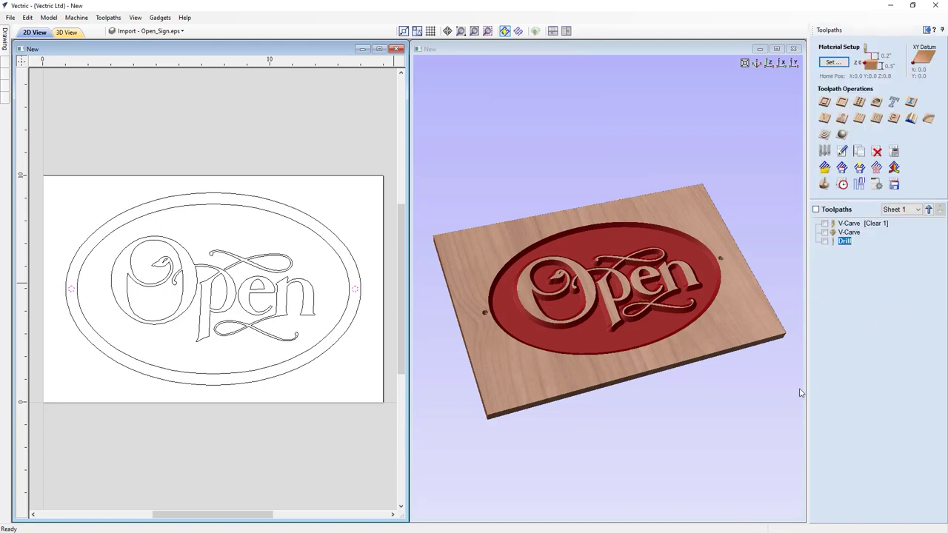
# - Calculate an outside Chamfer toolpath named Chamfer on the outer oval, with 0.2 inch cut depth and 0.0 overcut
pyautogui.click(294, 211)
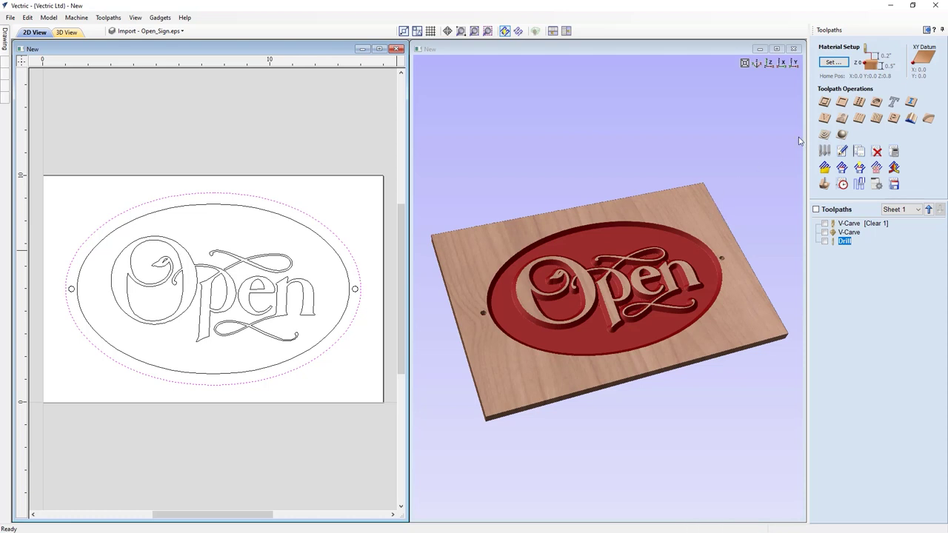
pyautogui.click(929, 119)
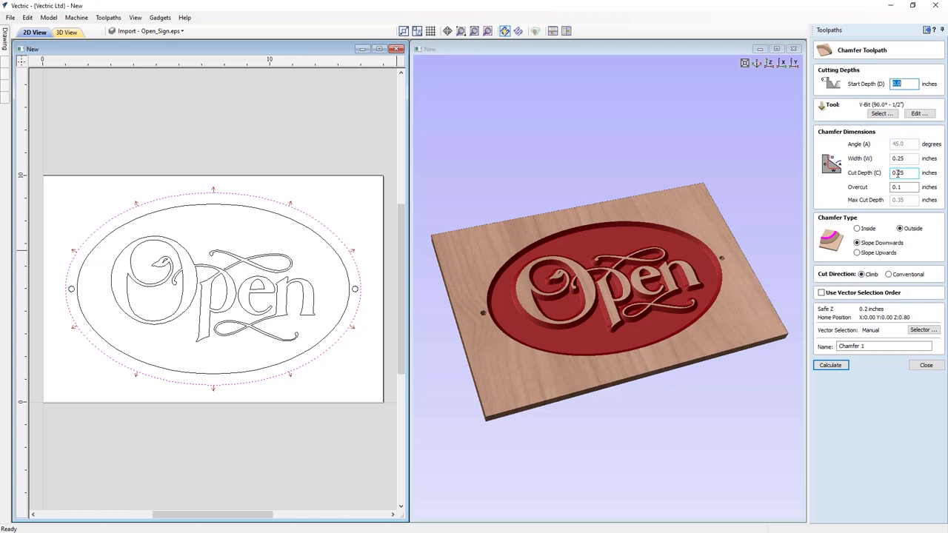
pyautogui.moveTo(897, 173); pyautogui.dragTo(909, 174)
pyautogui.doubleClick(904, 188)
pyautogui.press('Tab')
pyautogui.click(870, 346)
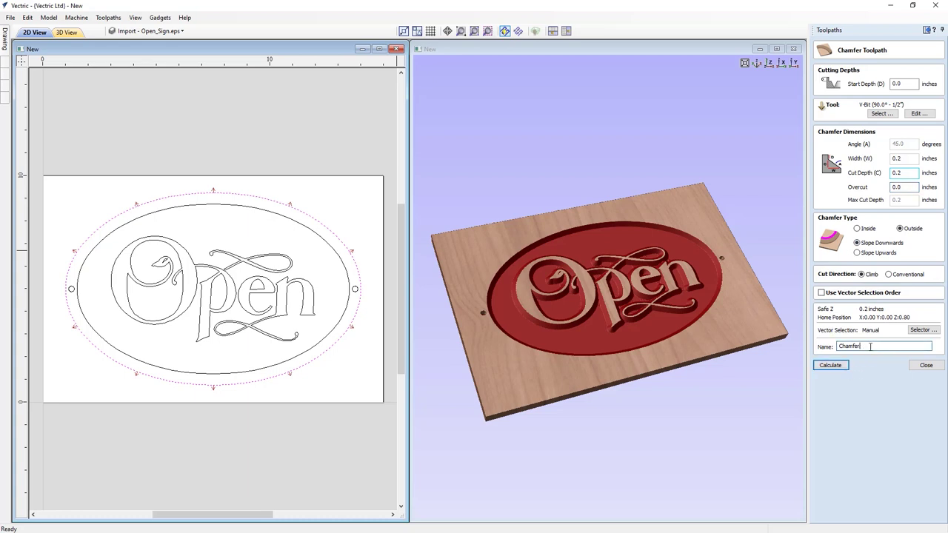
pyautogui.click(839, 370)
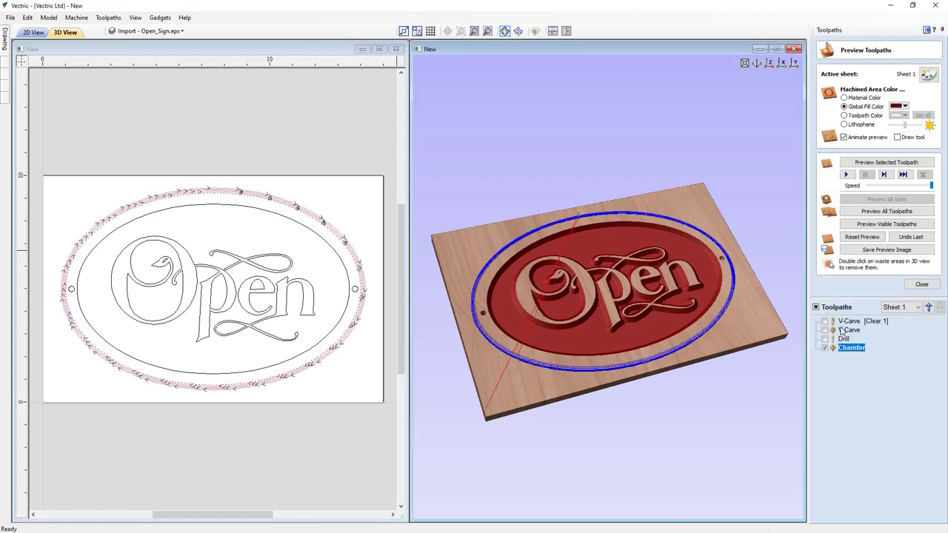
# - Simulate the Chamfer toolpath, close the preview and show the sign from straight above
pyautogui.click(878, 163)
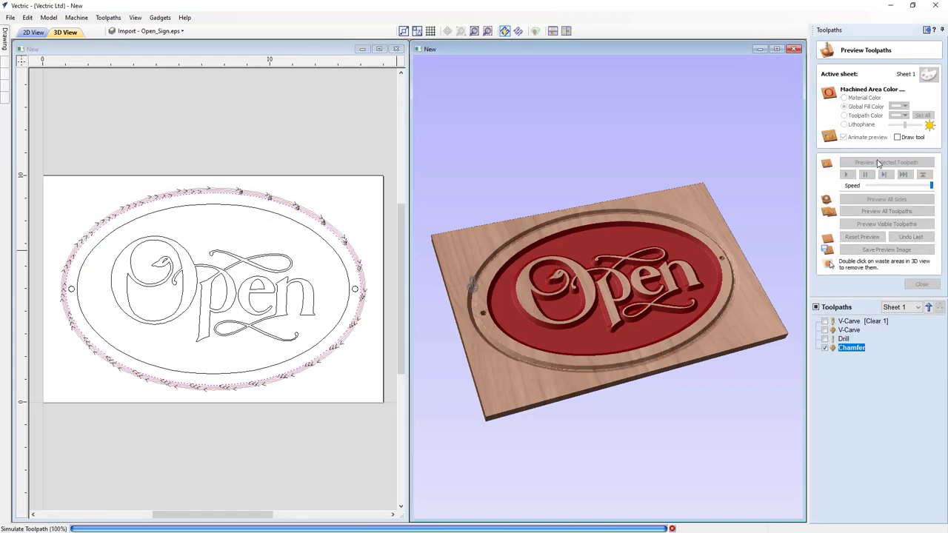
pyautogui.moveTo(735, 308); pyautogui.dragTo(733, 285)
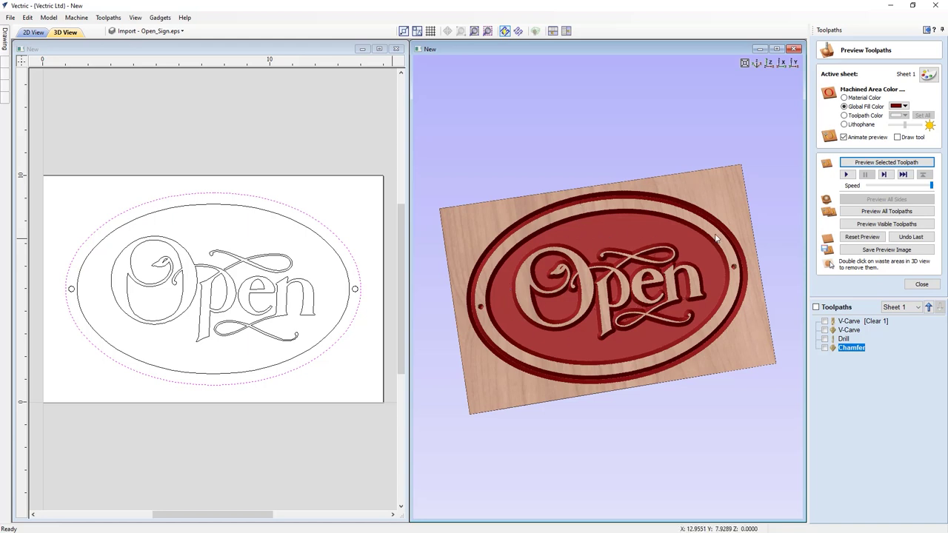
pyautogui.click(921, 284)
pyautogui.click(769, 64)
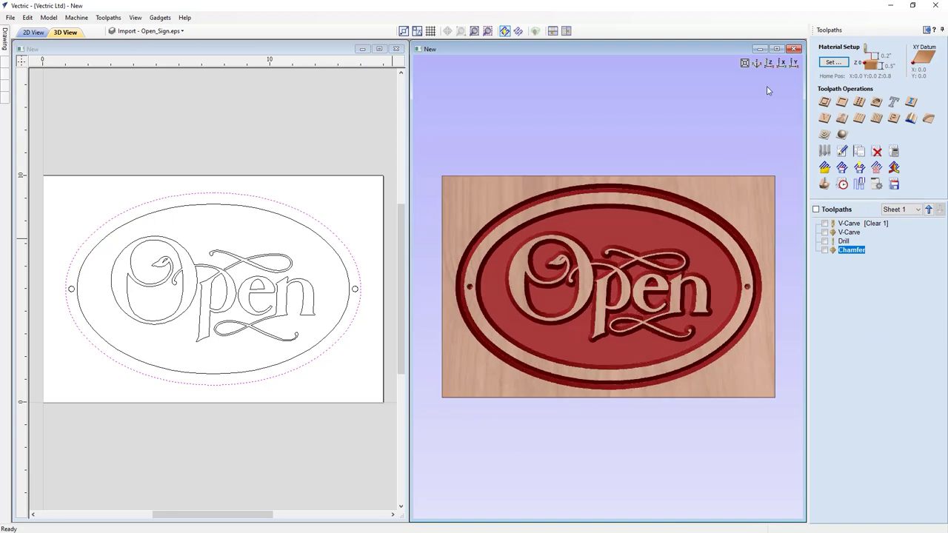
# - Start an outside 2D Profile toolpath on the outer oval with 0.5 inch cut depth and, in the advanced options, a 0.2 inch allowance offset
pyautogui.click(824, 103)
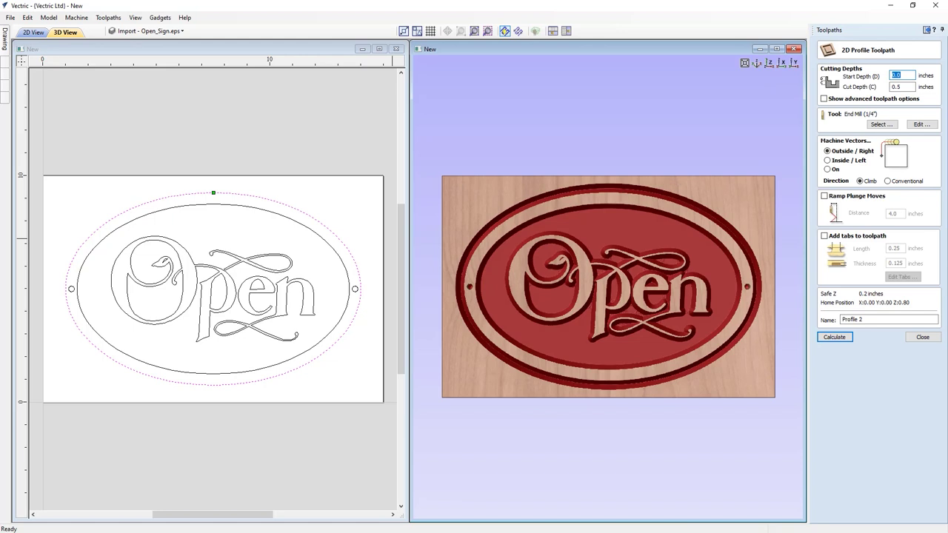
pyautogui.click(902, 75)
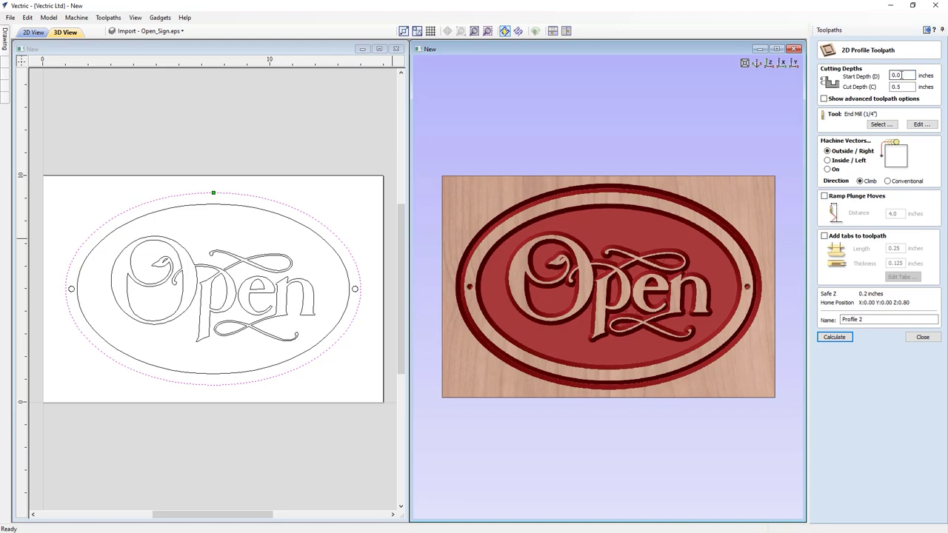
pyautogui.press('Tab')
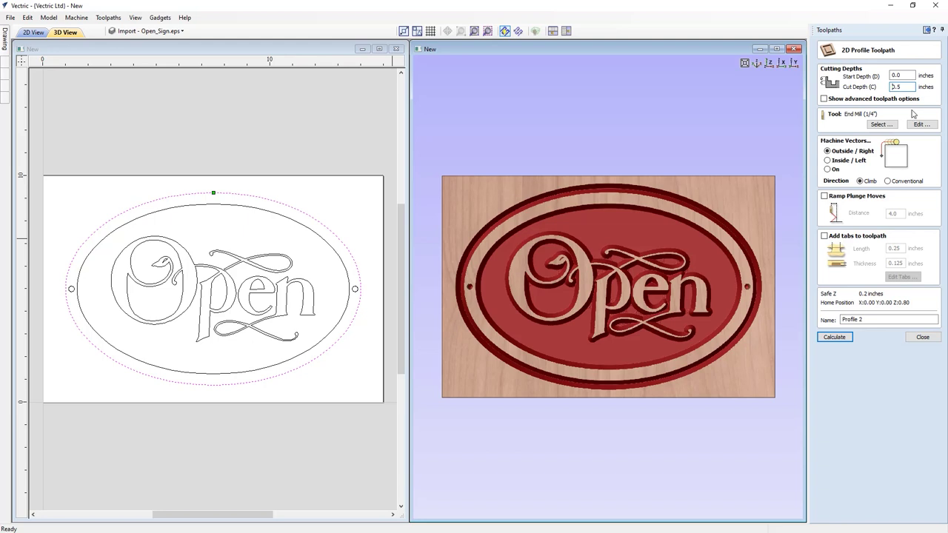
pyautogui.click(824, 99)
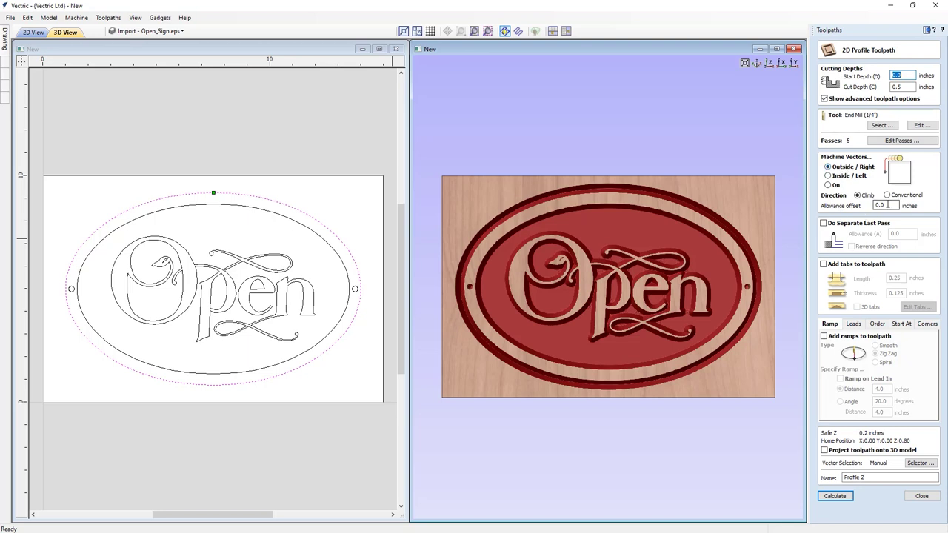
pyautogui.click(887, 207)
# - Add tabs to the profile toolpath with a length of 0.15 inches and a thickness of 0.1 inches
pyautogui.click(860, 266)
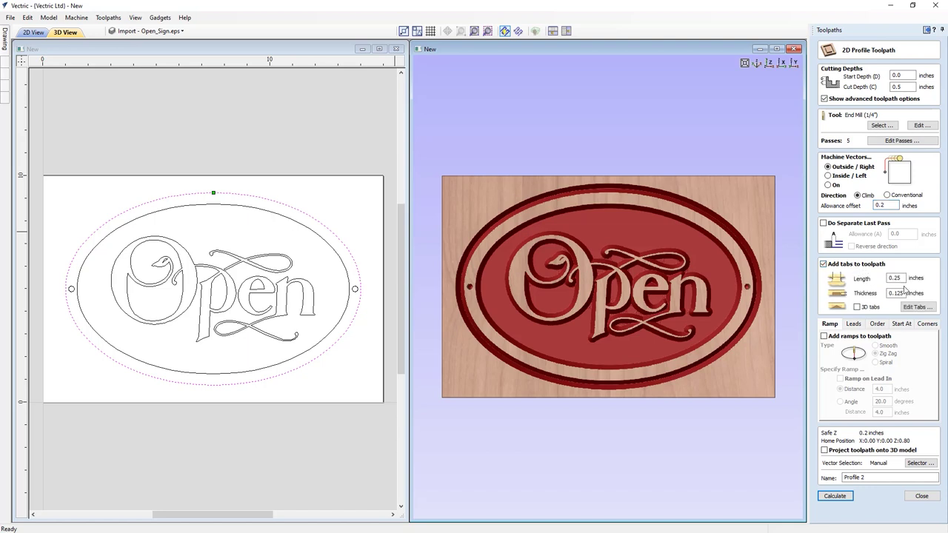
pyautogui.moveTo(898, 279); pyautogui.dragTo(916, 277)
pyautogui.press('BackSpace')
pyautogui.moveTo(896, 293); pyautogui.dragTo(915, 295)
# - Place a constant number of 3 tabs automatically around the outer oval and finish the tab editing
pyautogui.click(918, 308)
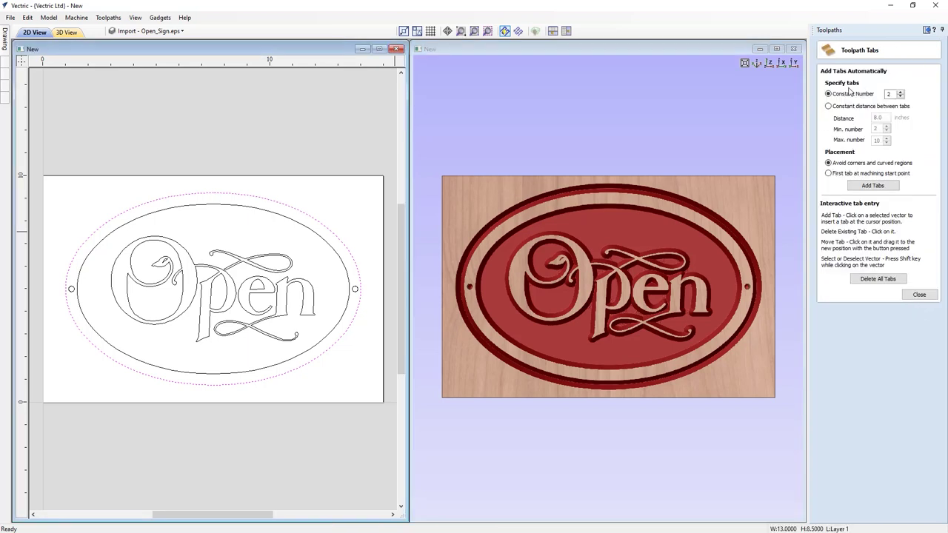
pyautogui.click(901, 92)
pyautogui.click(873, 186)
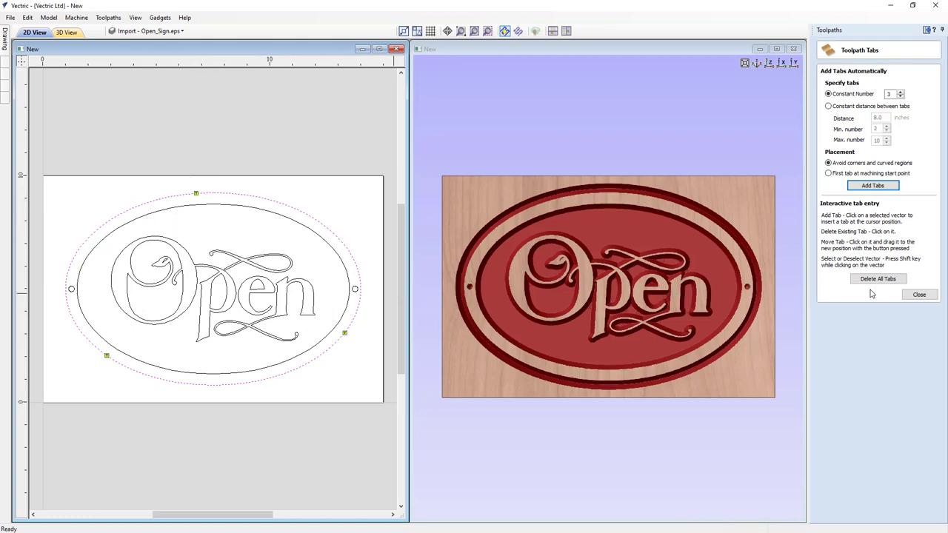
pyautogui.click(923, 297)
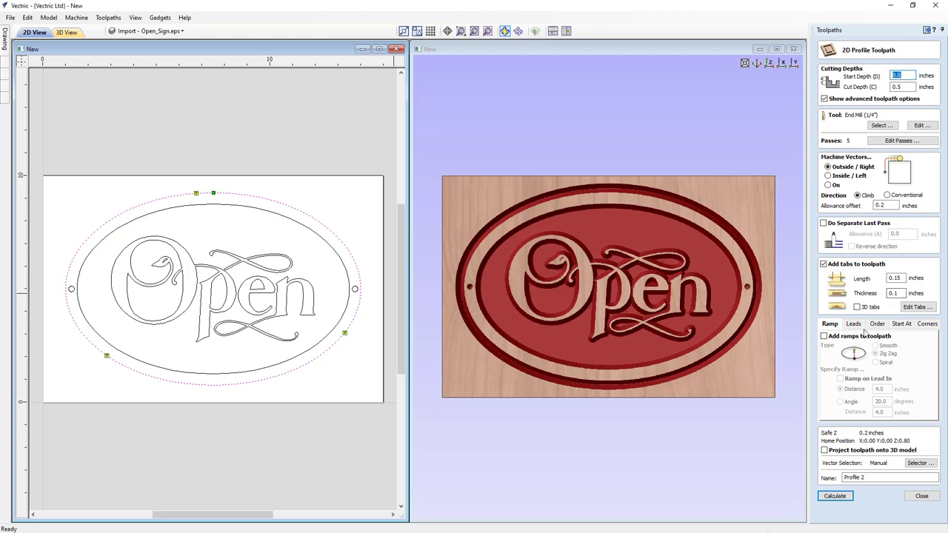
# - Calculate the profile toolpath under the name Profile and simulate it on the sign
pyautogui.click(870, 479)
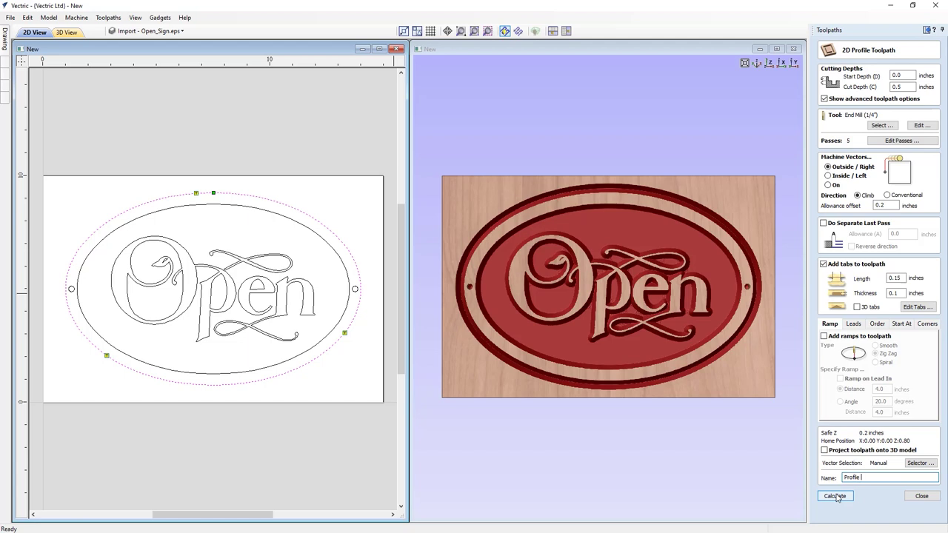
pyautogui.click(836, 496)
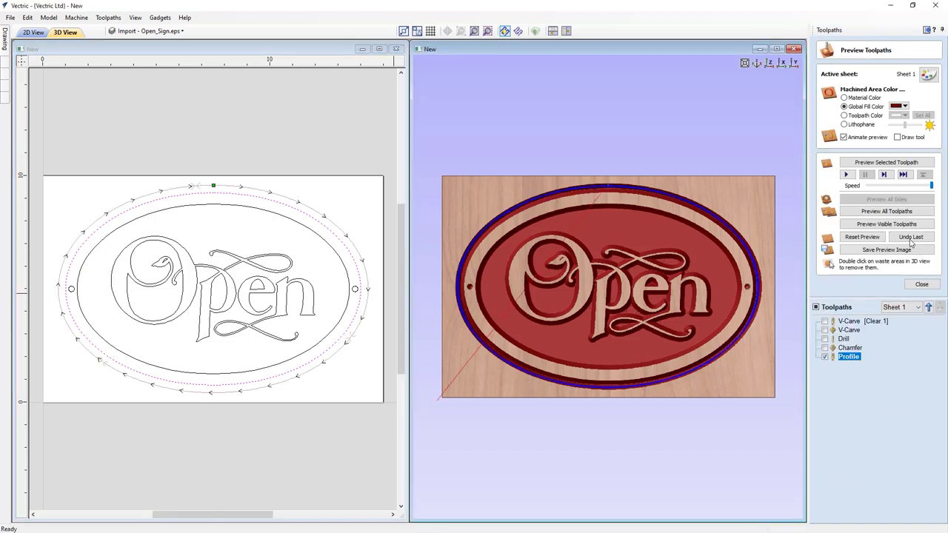
pyautogui.click(890, 163)
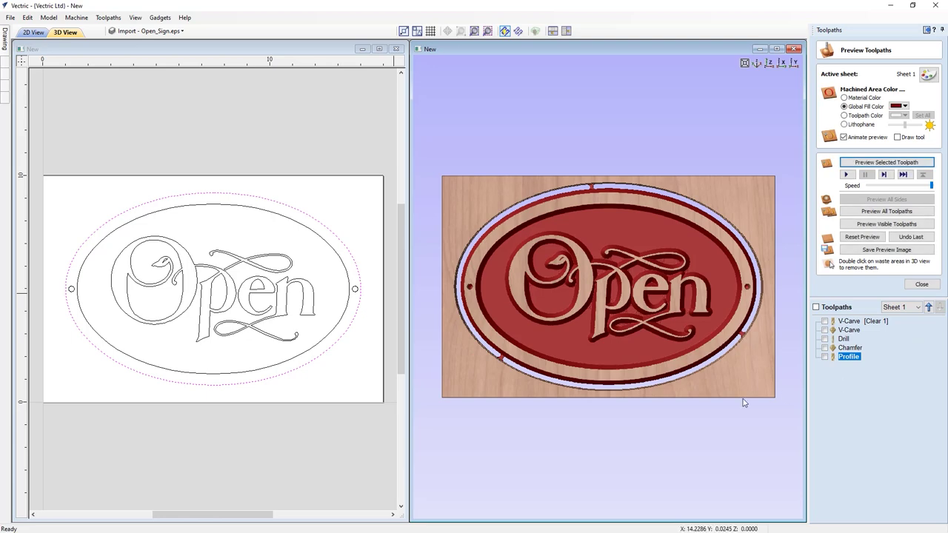
# - Examine the cut-out and its tabs in an enlarged 3D view, close the preview and show the sign in isometric view
pyautogui.click(777, 49)
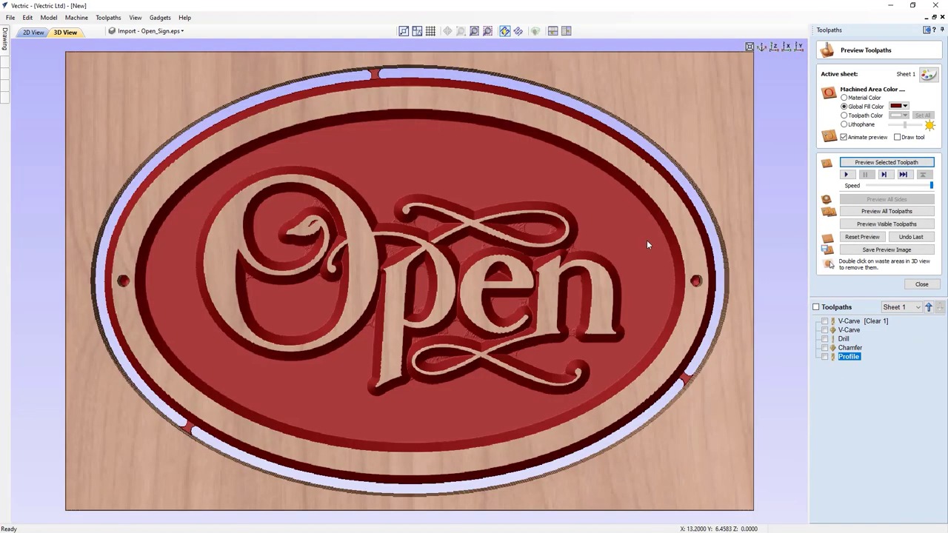
pyautogui.moveTo(570, 338); pyautogui.dragTo(577, 285)
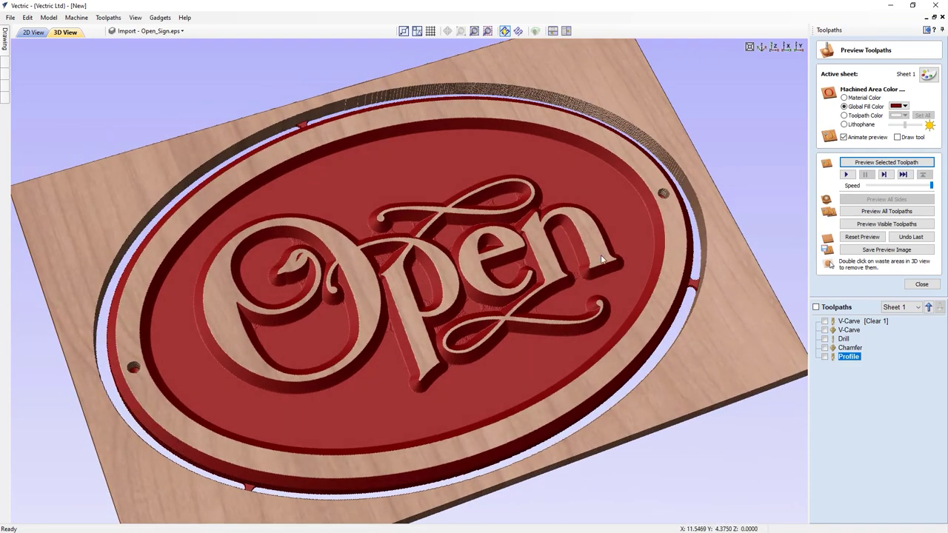
pyautogui.moveTo(630, 330); pyautogui.dragTo(592, 400)
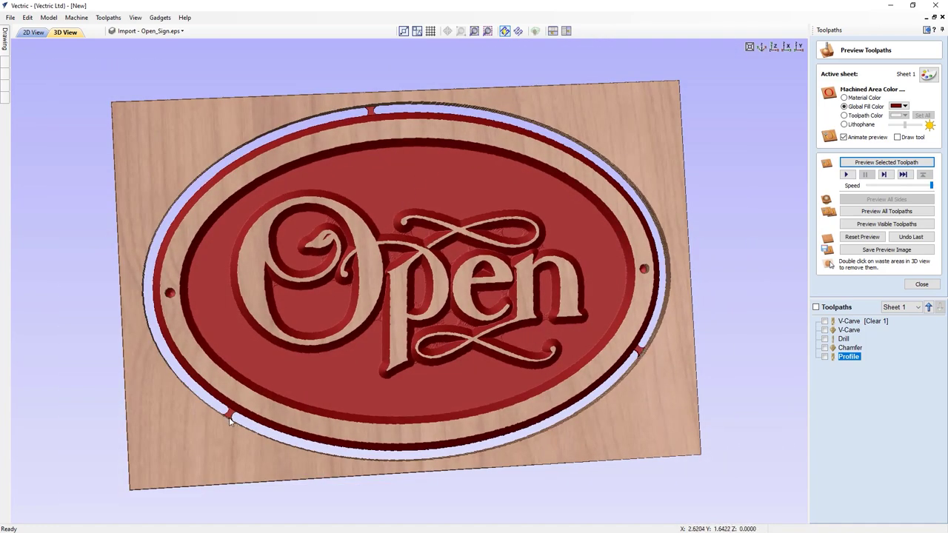
pyautogui.click(776, 46)
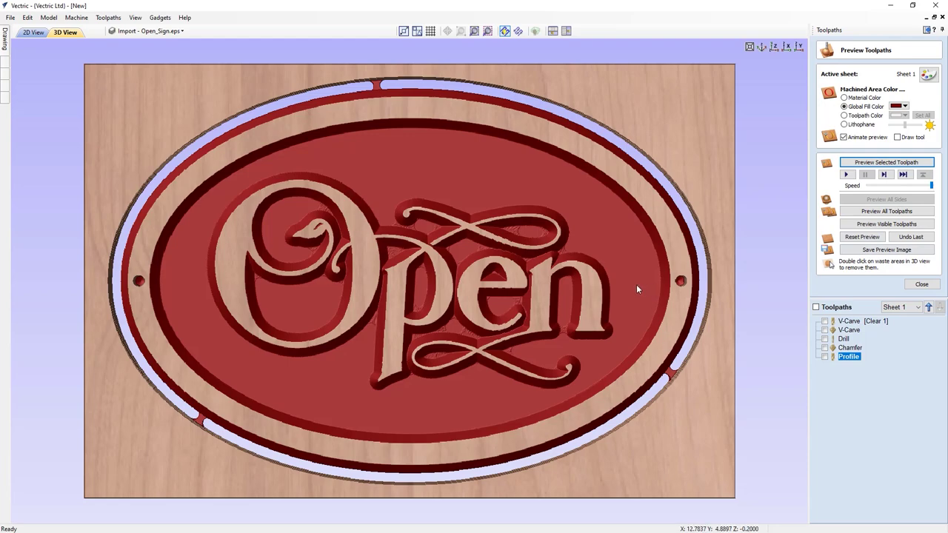
pyautogui.moveTo(537, 349); pyautogui.dragTo(481, 322)
pyautogui.scroll(-5, 571, 250)
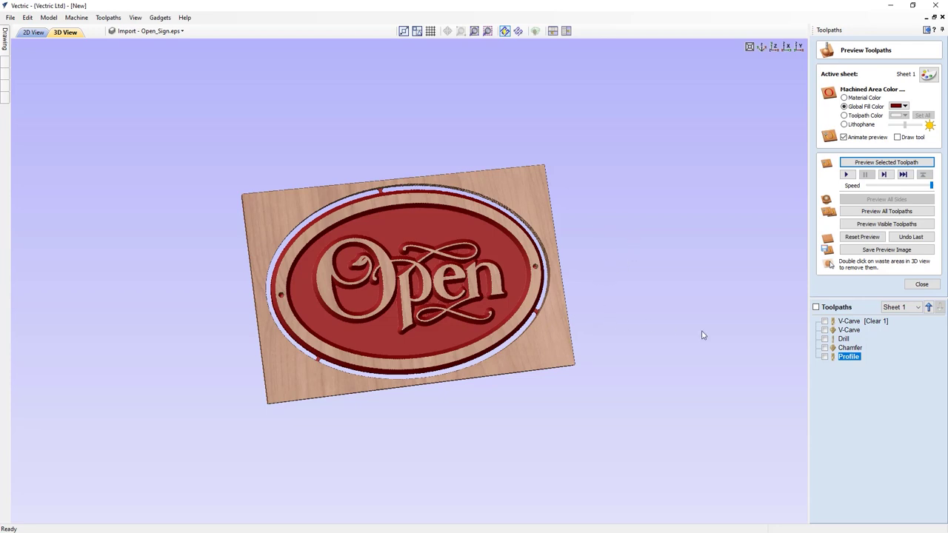
pyautogui.click(915, 286)
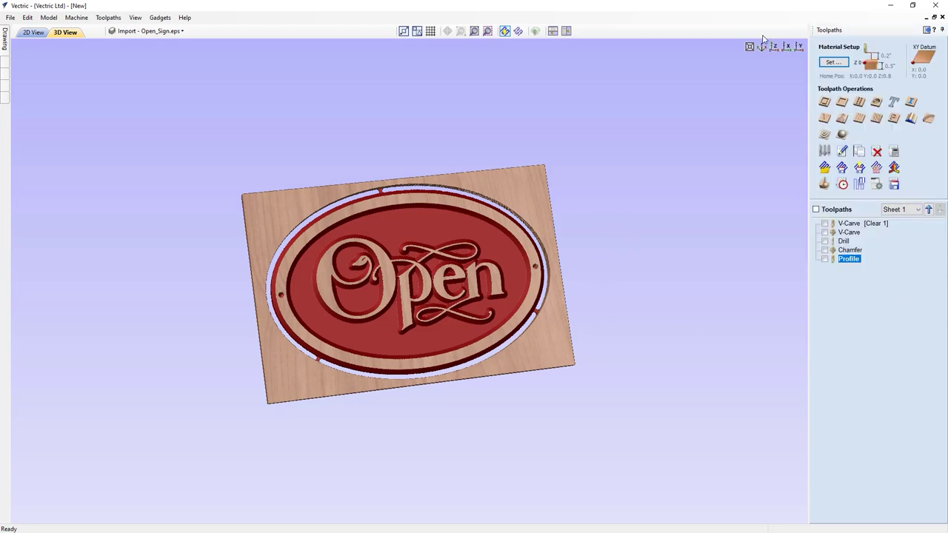
pyautogui.click(761, 47)
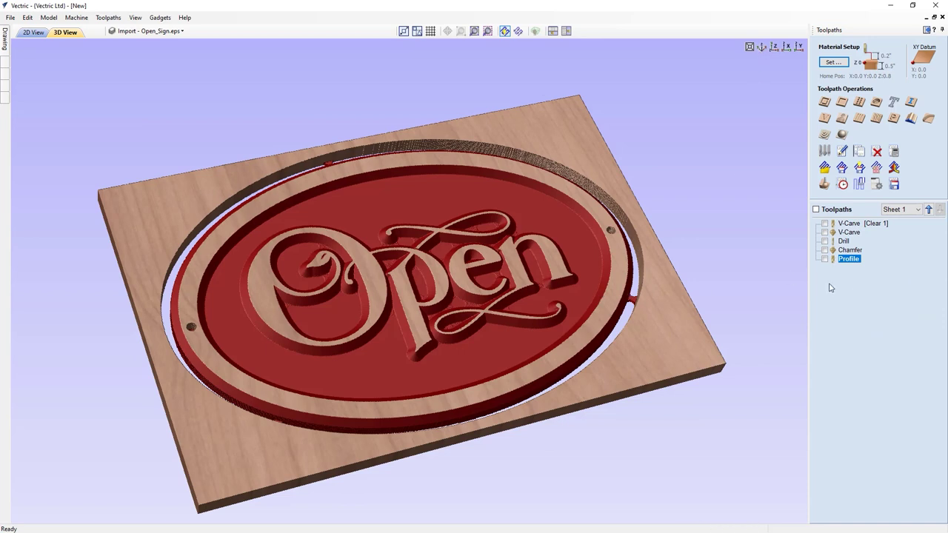
# - Open the toolpath saving options and check the selected-toolpath output for the Profile, Chamfer, Drill and V-Carve toolpaths
pyautogui.click(894, 186)
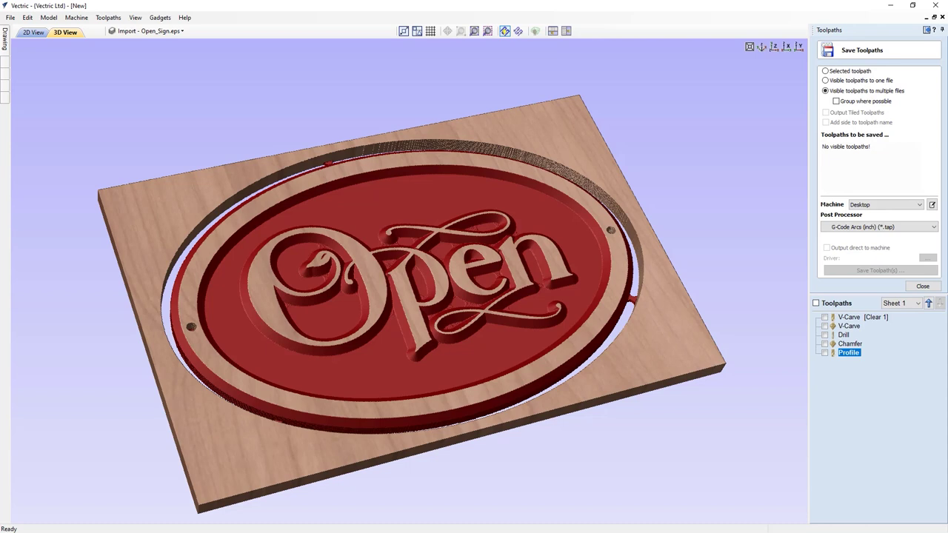
pyautogui.click(837, 71)
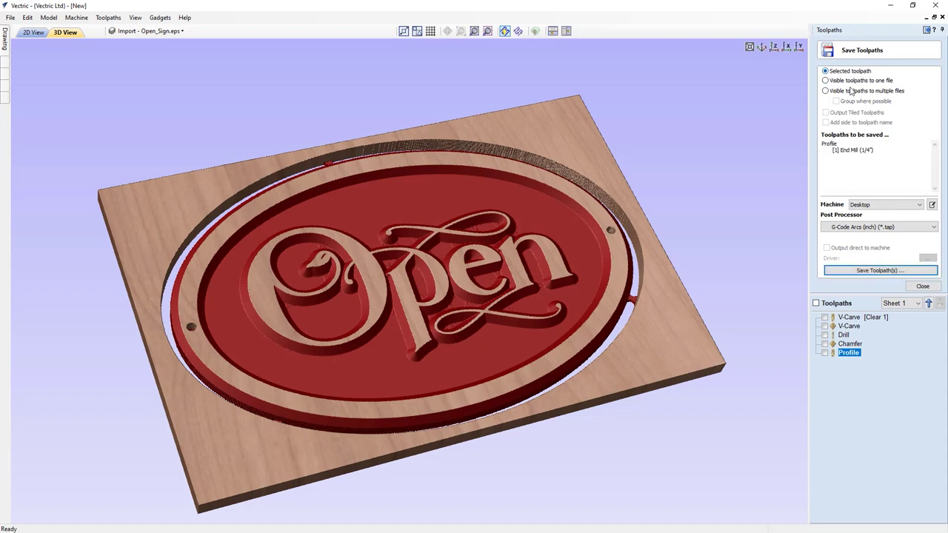
pyautogui.click(850, 344)
pyautogui.click(850, 334)
pyautogui.click(850, 326)
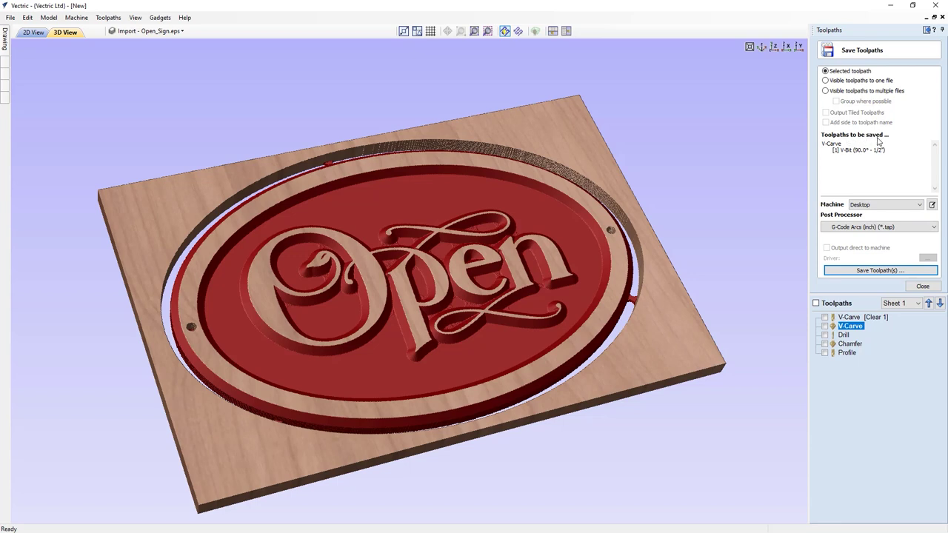
# - Make all toolpaths visible, set the output to visible toolpaths to multiple files and review the list of toolpaths
pyautogui.click(844, 81)
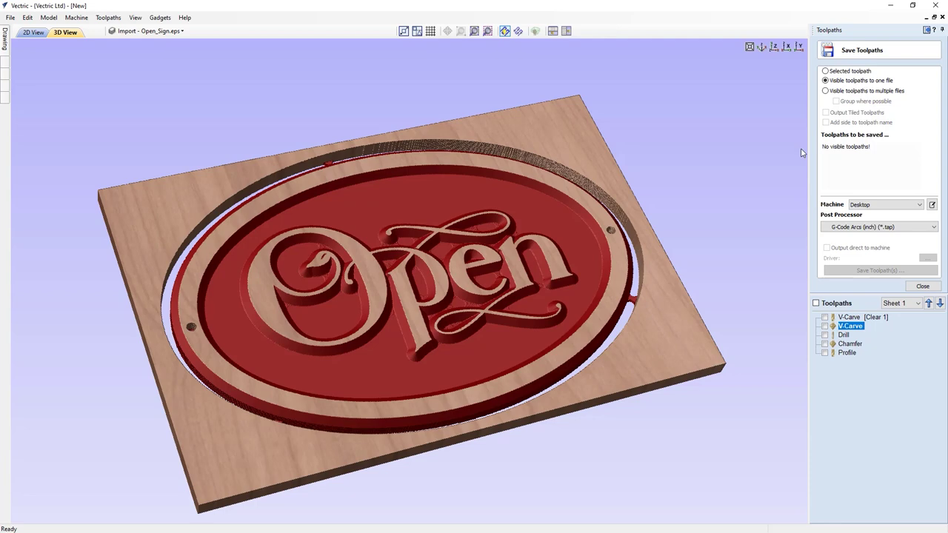
pyautogui.click(815, 302)
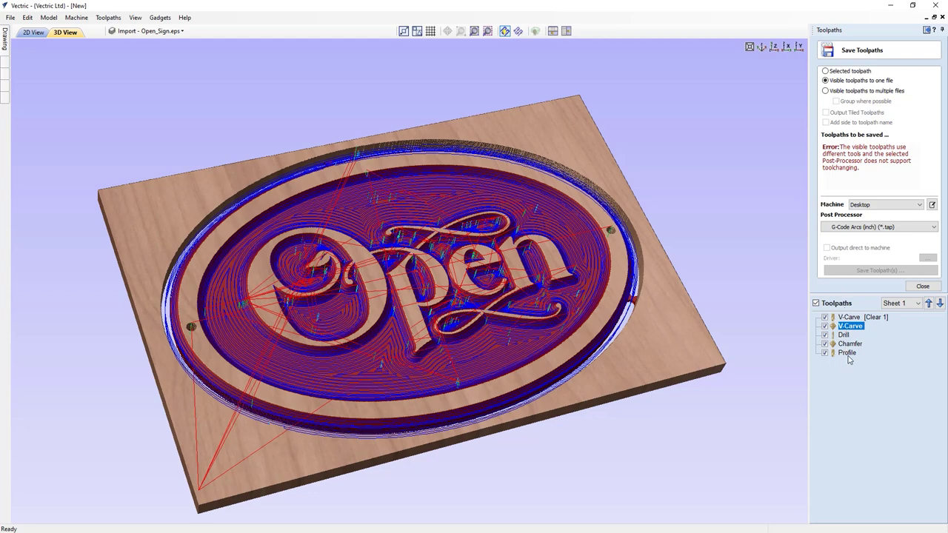
pyautogui.moveTo(847, 356)
pyautogui.click(828, 91)
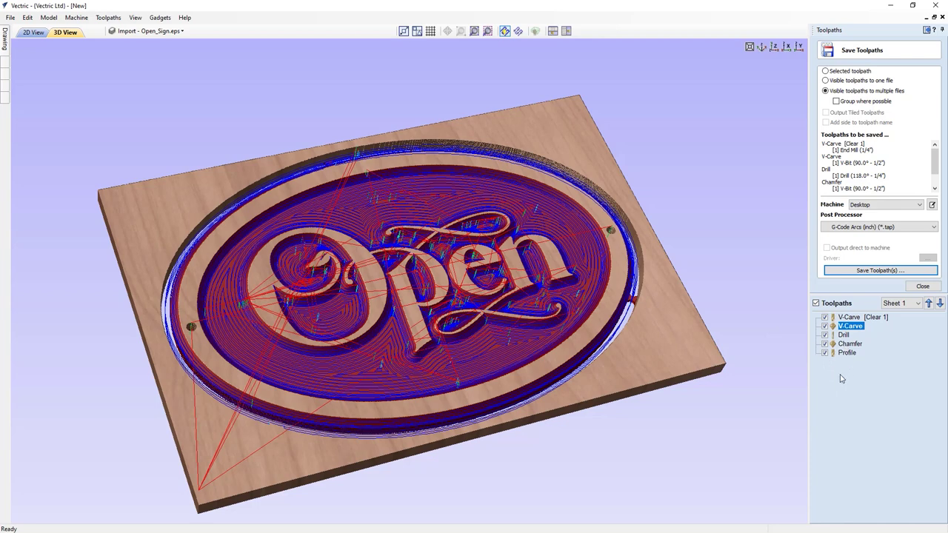
pyautogui.scroll(-1, 935, 191)
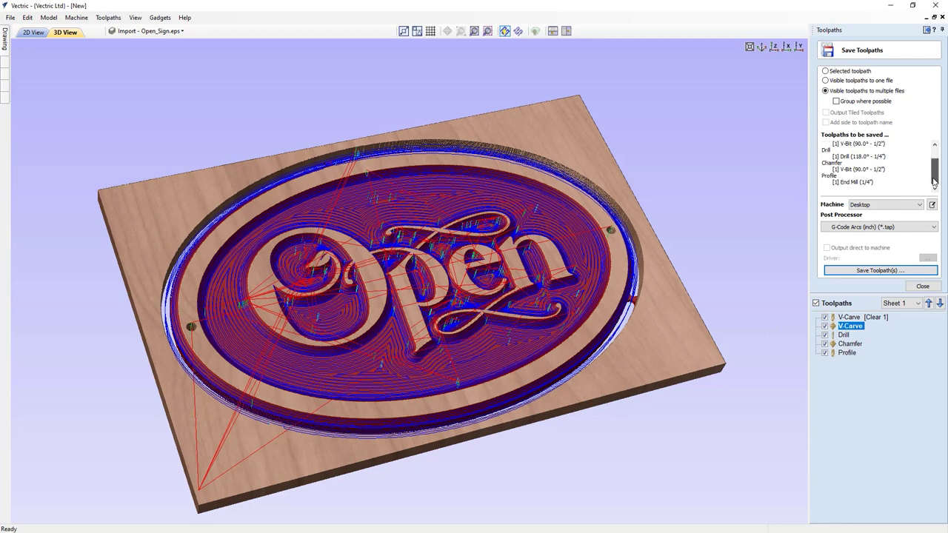
pyautogui.scroll(2, 935, 180)
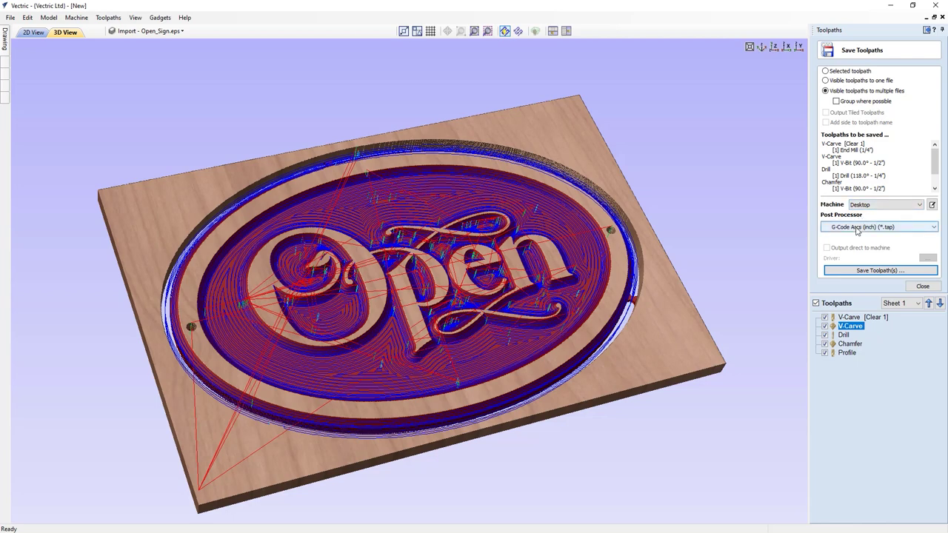
# - Save the visible toolpaths as G-Code Arcs (inch) files in the open-sign folder with the base name Open Sign
pyautogui.click(876, 271)
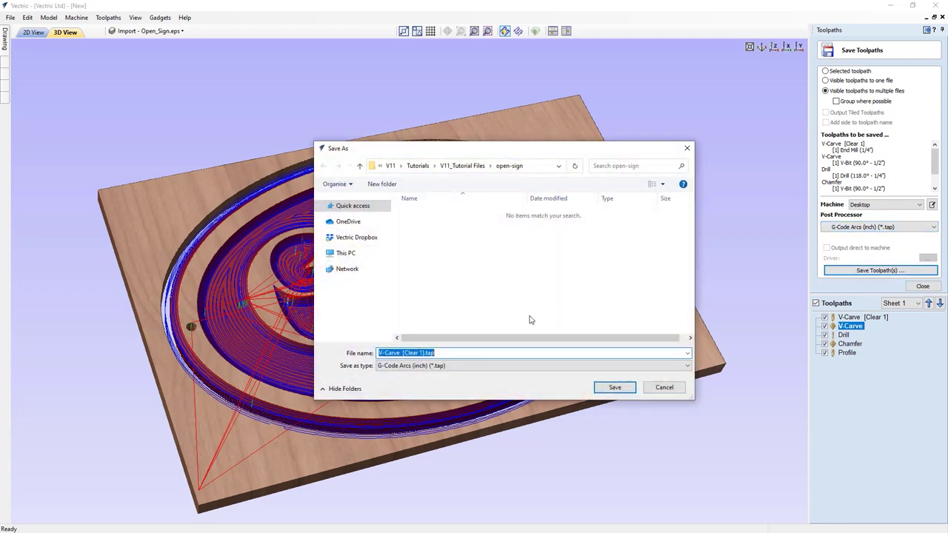
pyautogui.click(422, 353)
pyautogui.moveTo(421, 353); pyautogui.dragTo(372, 352)
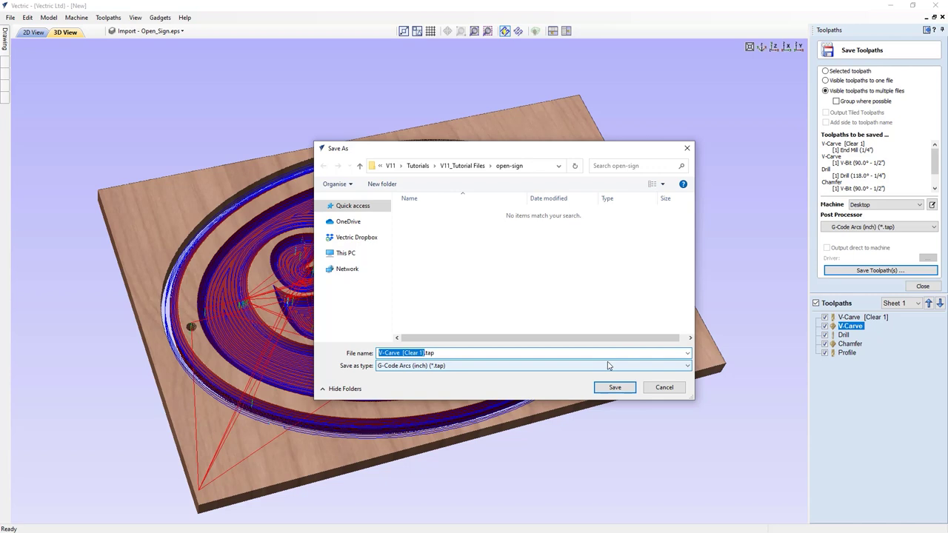
pyautogui.write('Open Sign')
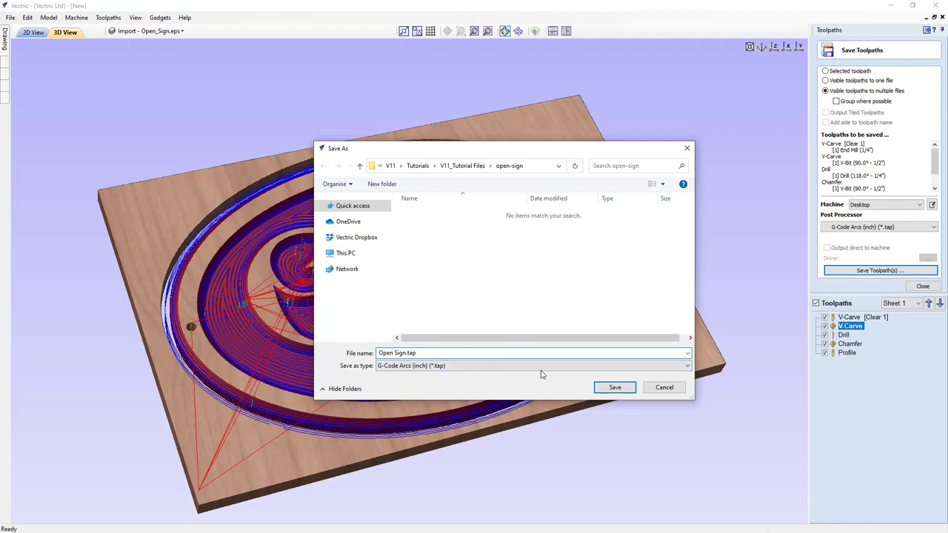
pyautogui.click(614, 387)
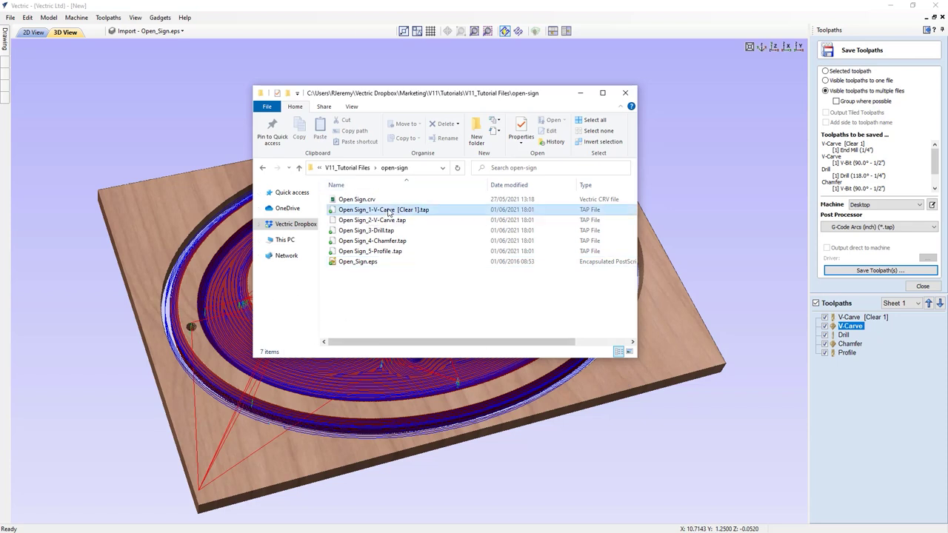
# - Check the saved Drill, Chamfer and Profile .tap files in the open-sign folder and close the folder window
pyautogui.click(371, 230)
pyautogui.click(370, 241)
pyautogui.click(370, 251)
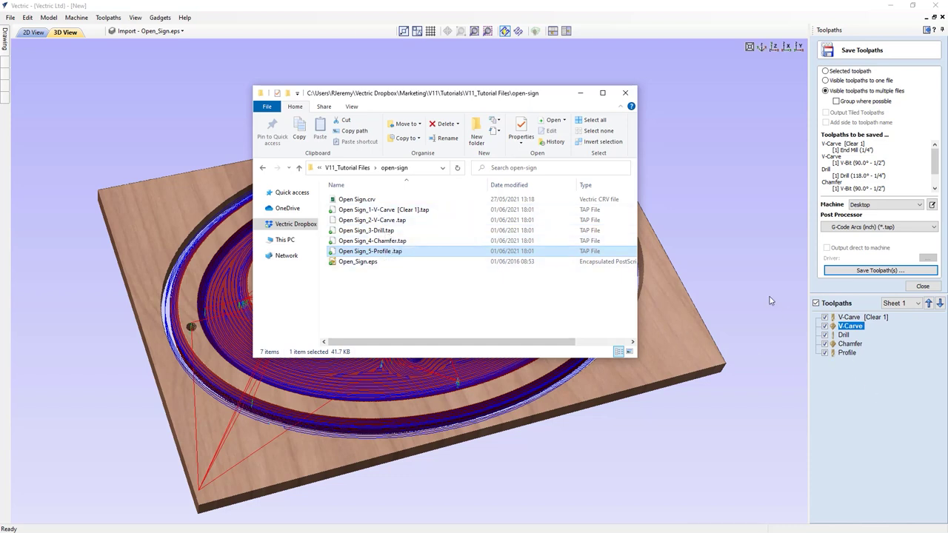
pyautogui.click(625, 95)
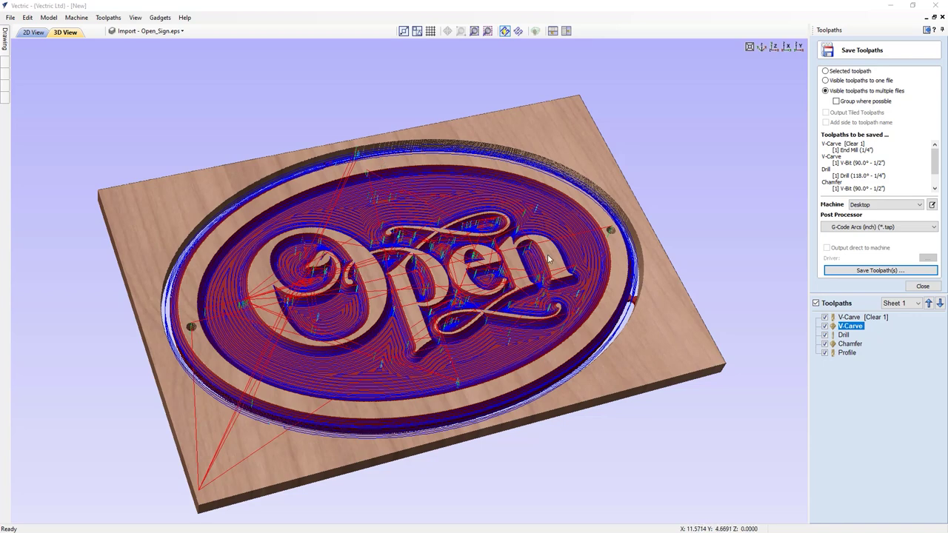
# - Close the toolpath saving options and hide all toolpaths in the 3D view
pyautogui.click(923, 286)
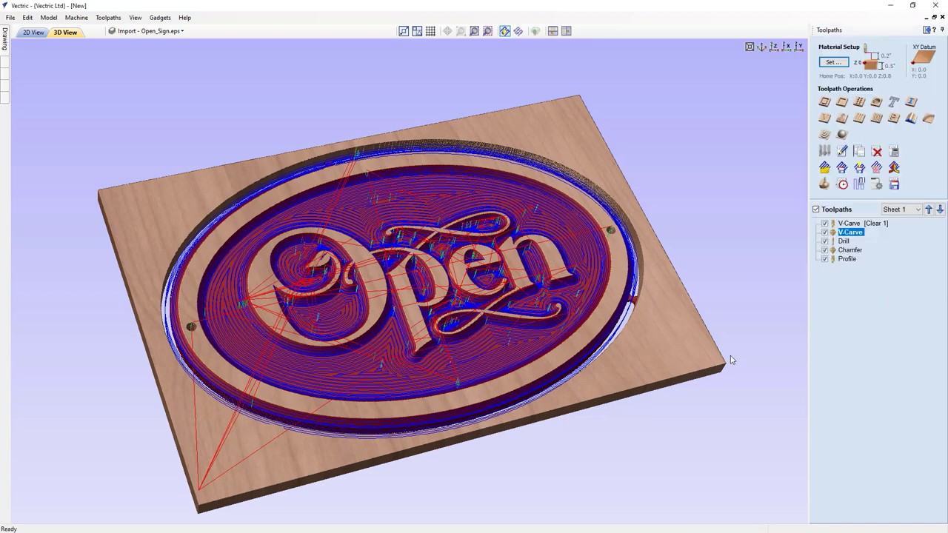
pyautogui.click(816, 211)
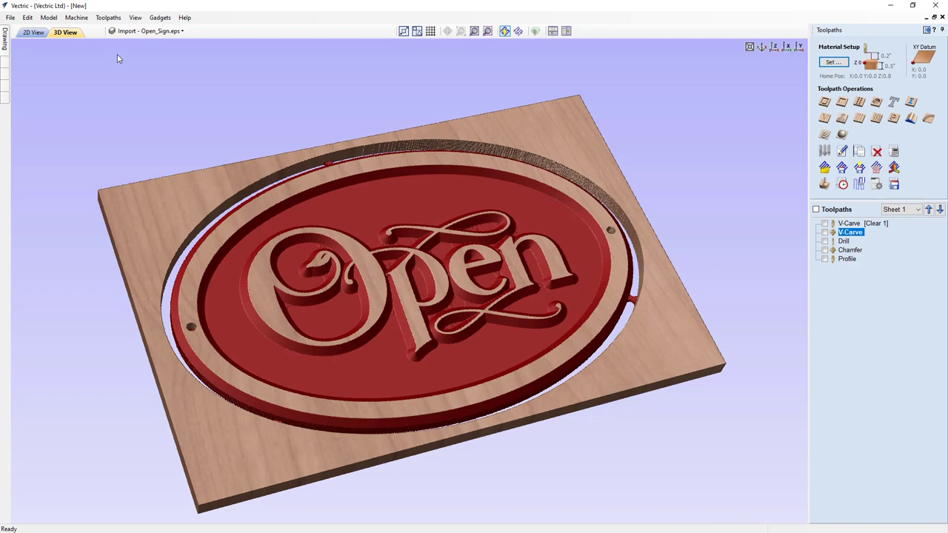
# - Save the job as a VCarve file named Open Sign Toolpaths in the open-sign folder
pyautogui.click(10, 17)
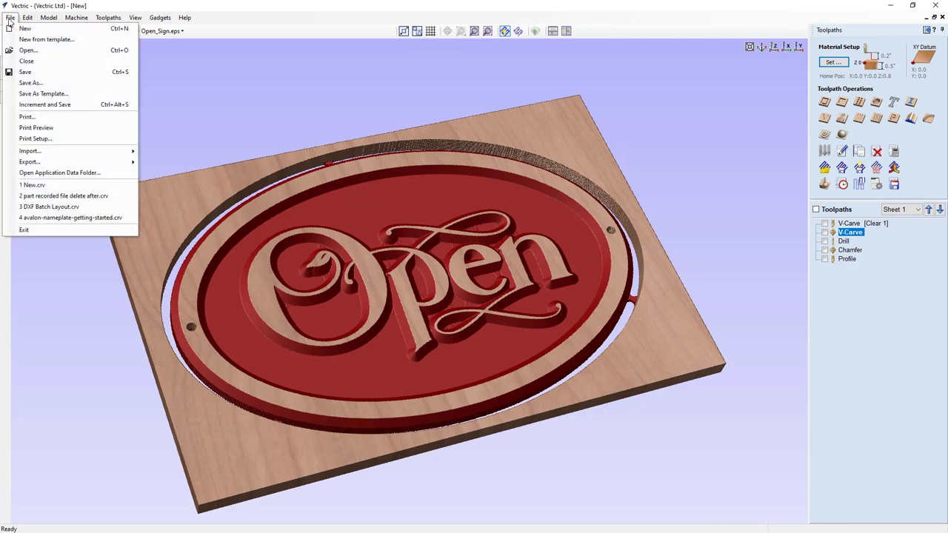
pyautogui.click(41, 79)
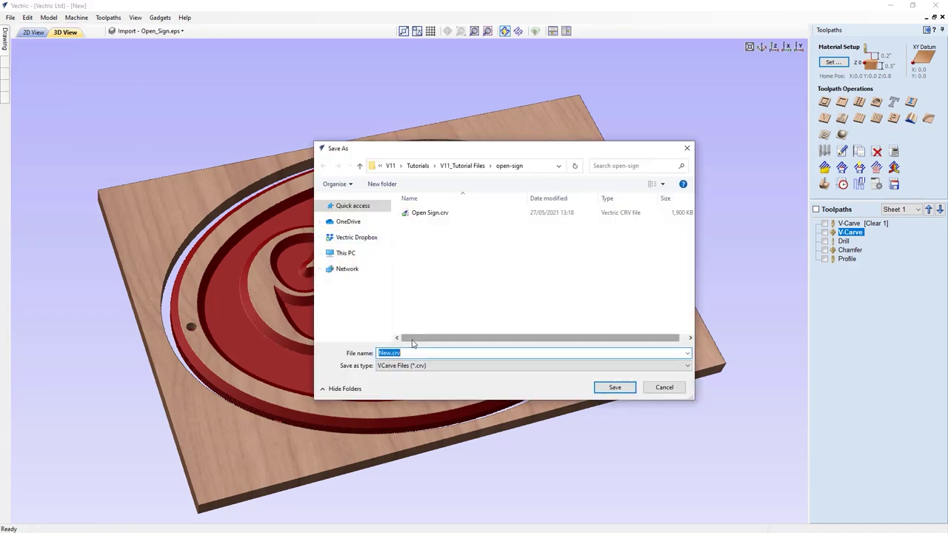
pyautogui.click(430, 214)
pyautogui.click(406, 353)
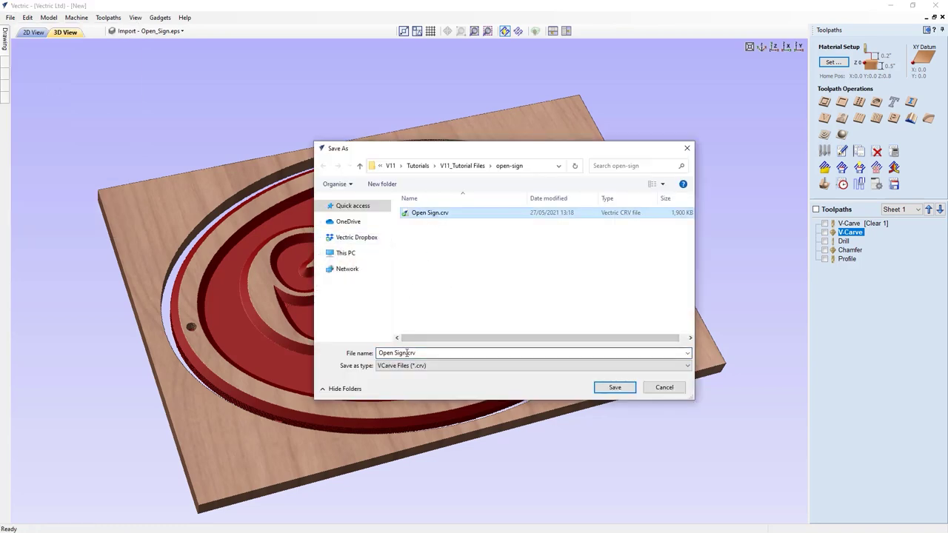
pyautogui.click(430, 367)
pyautogui.write('Toolpaths')
pyautogui.click(614, 388)
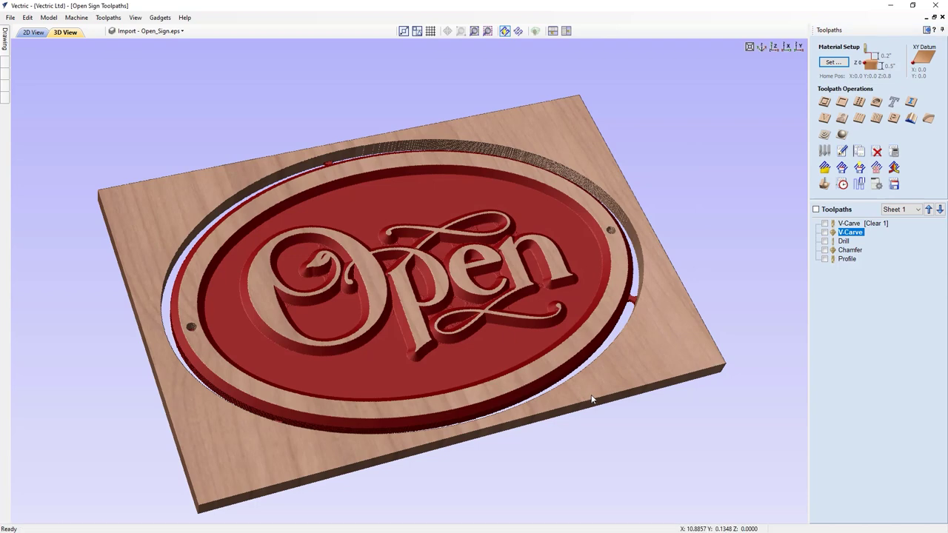